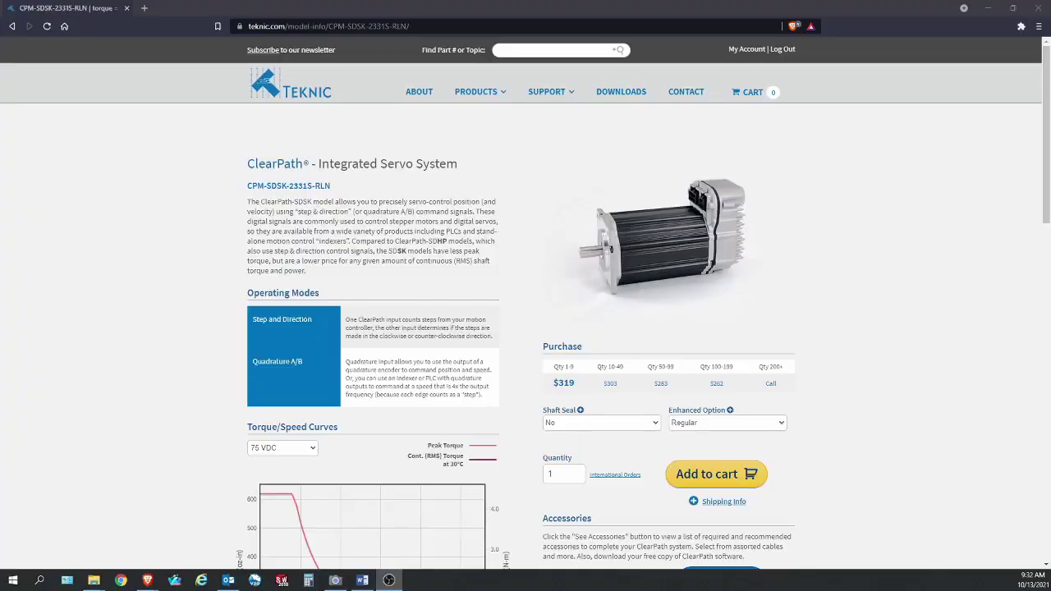
left_click(138, 203)
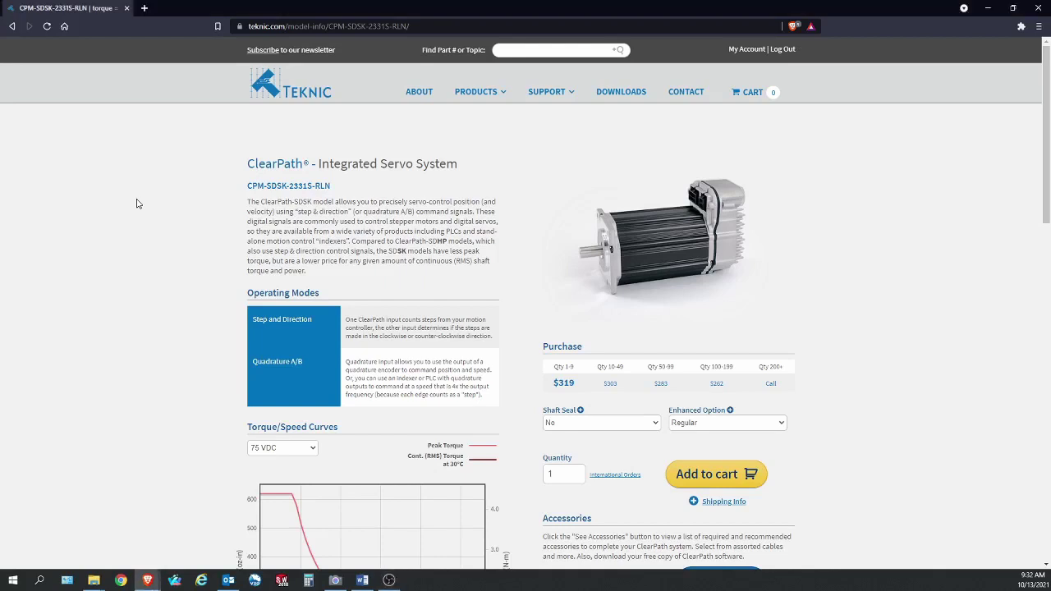
key("alt+Tab")
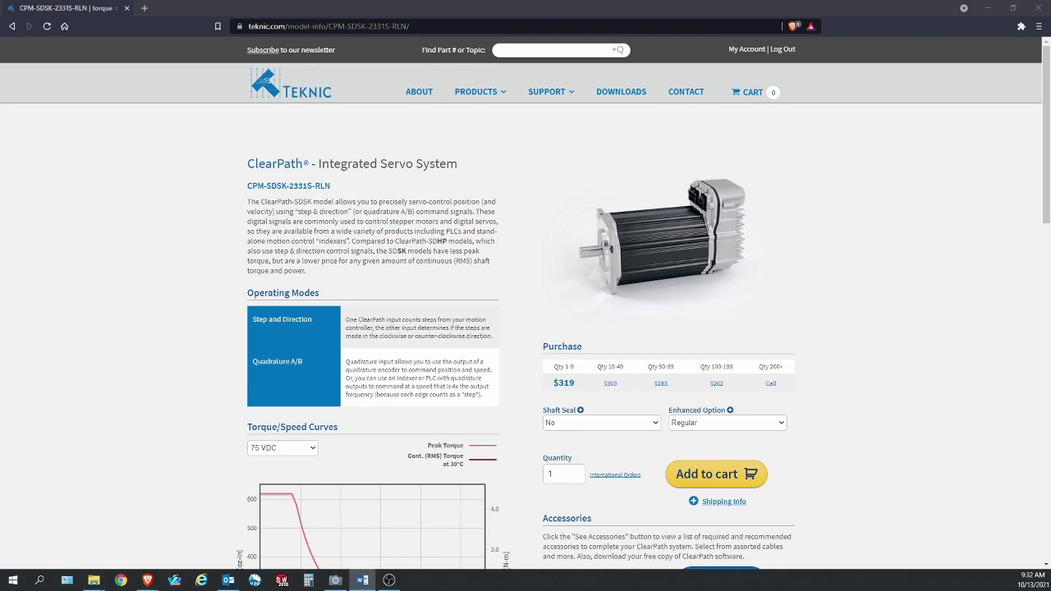
left_click(93, 205)
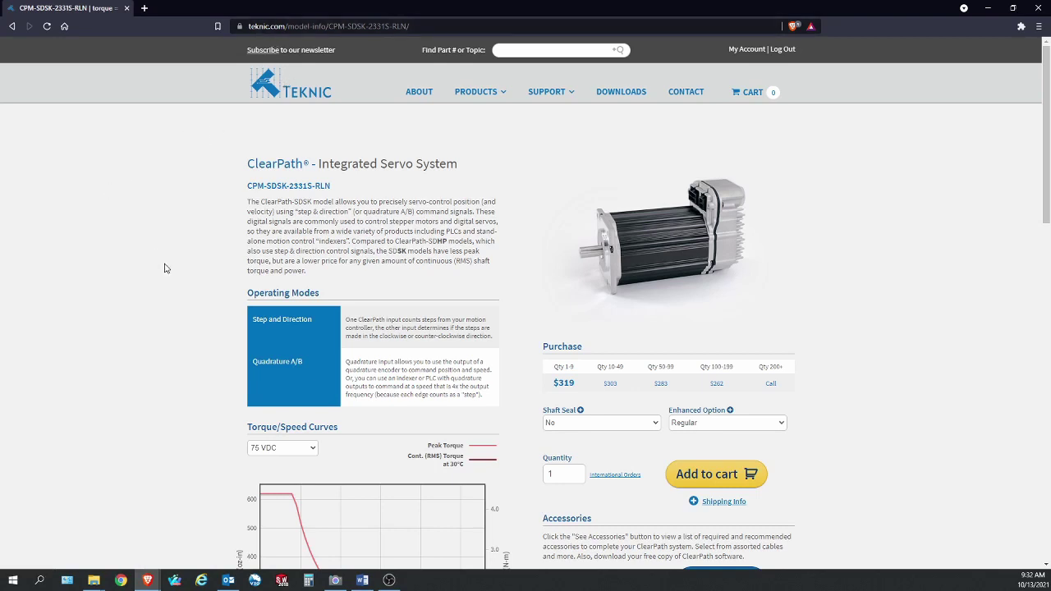
- Examine the motor's continuous torque, peak torque and max speed in the specifications at 75 VDC, along with the torque/speed curves
scroll(184, 310, "down", 3)
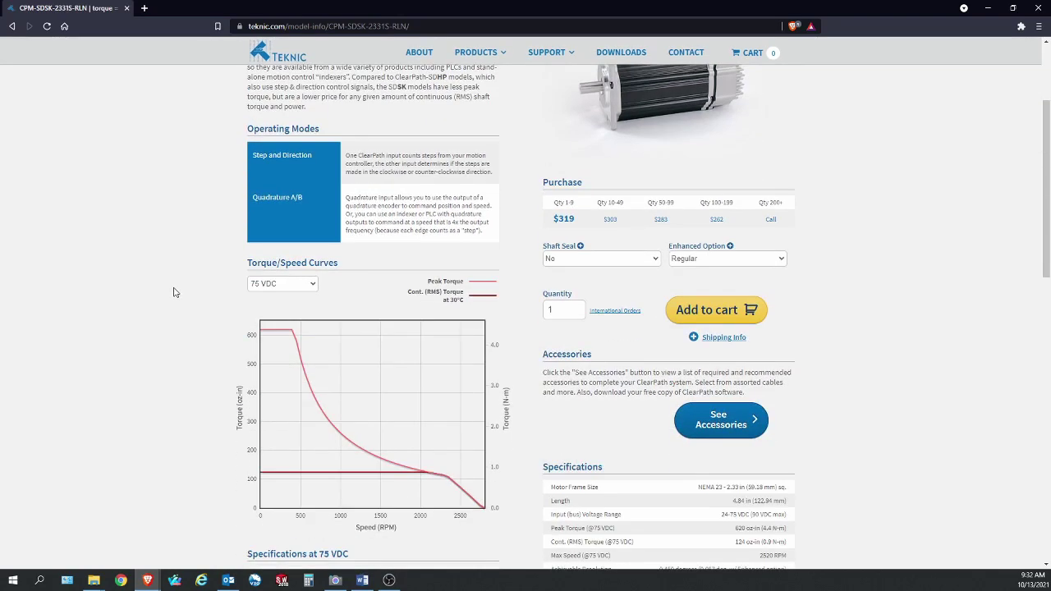
scroll(174, 293, "down", 3)
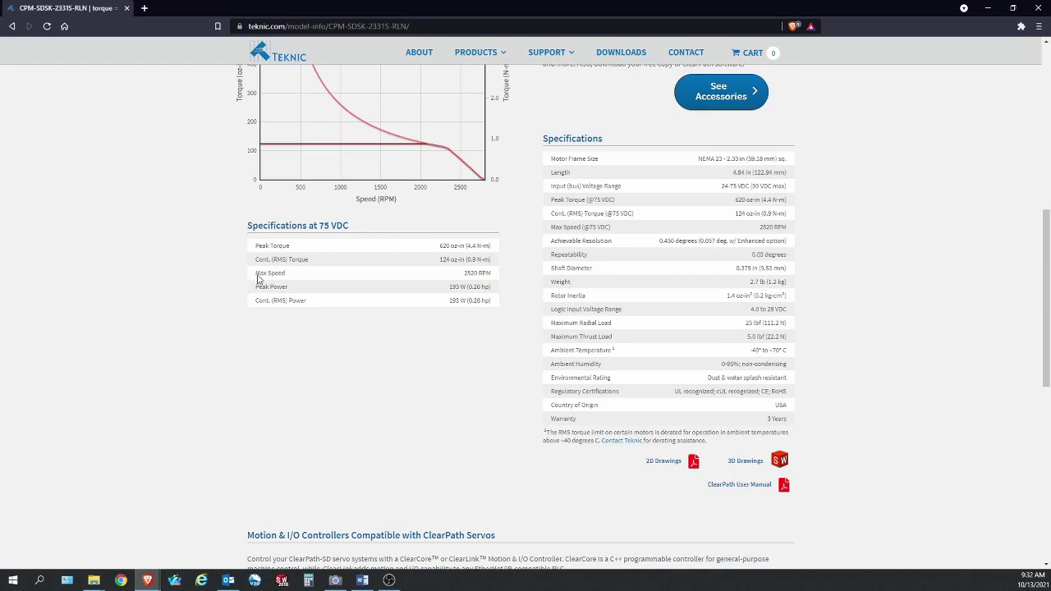
left_click_drag(256, 259, 309, 260)
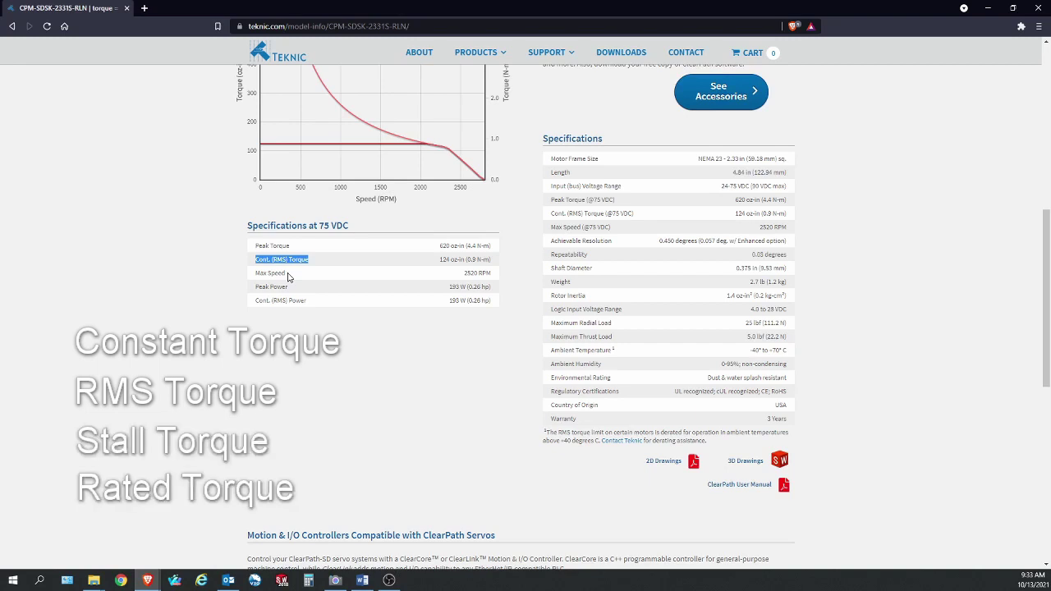
left_click(467, 261)
left_click_drag(468, 260, 492, 261)
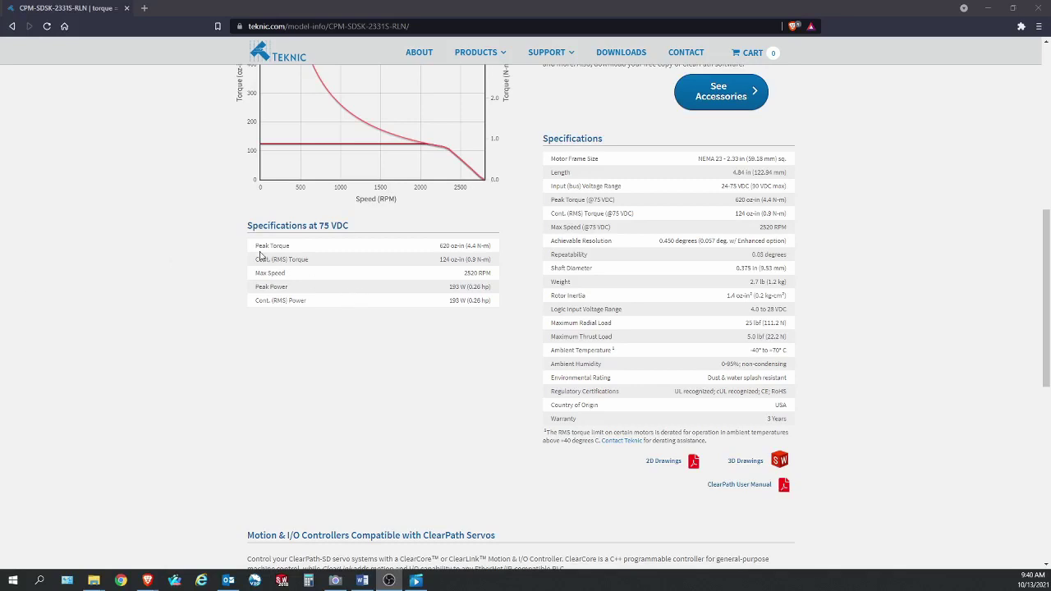
left_click_drag(256, 245, 293, 248)
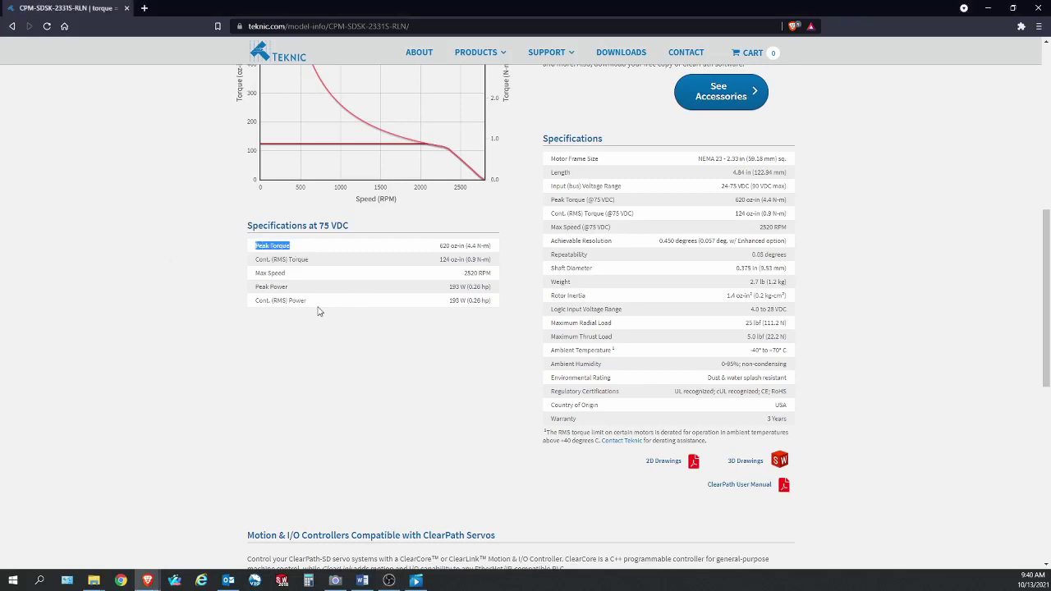
left_click_drag(467, 245, 492, 260)
left_click(473, 245)
scroll(240, 256, "up", 2)
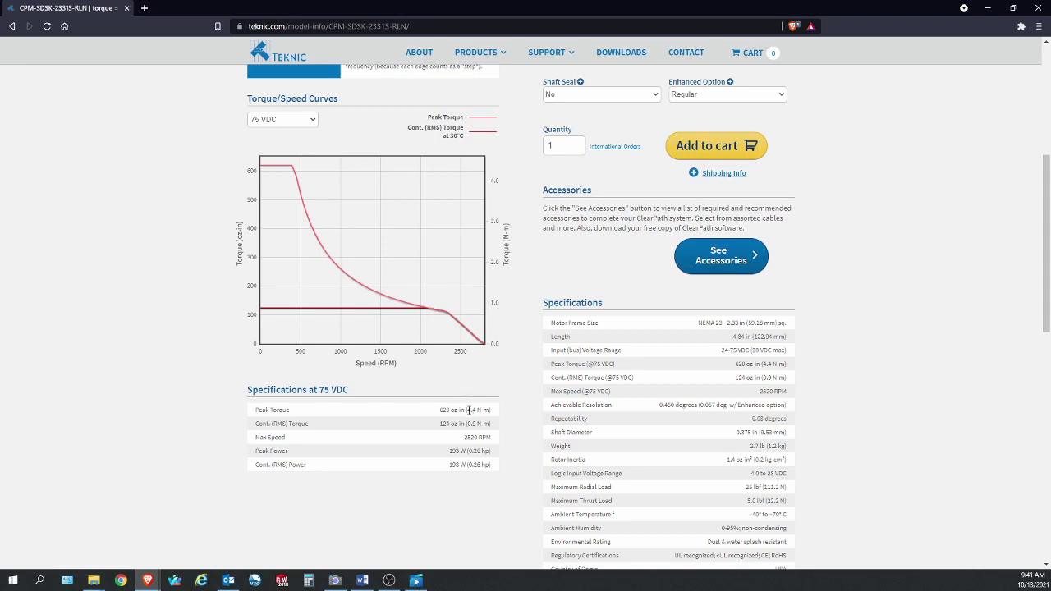
left_click_drag(469, 410, 489, 410)
left_click(275, 422)
left_click_drag(257, 437, 285, 437)
left_click_drag(464, 438, 493, 442)
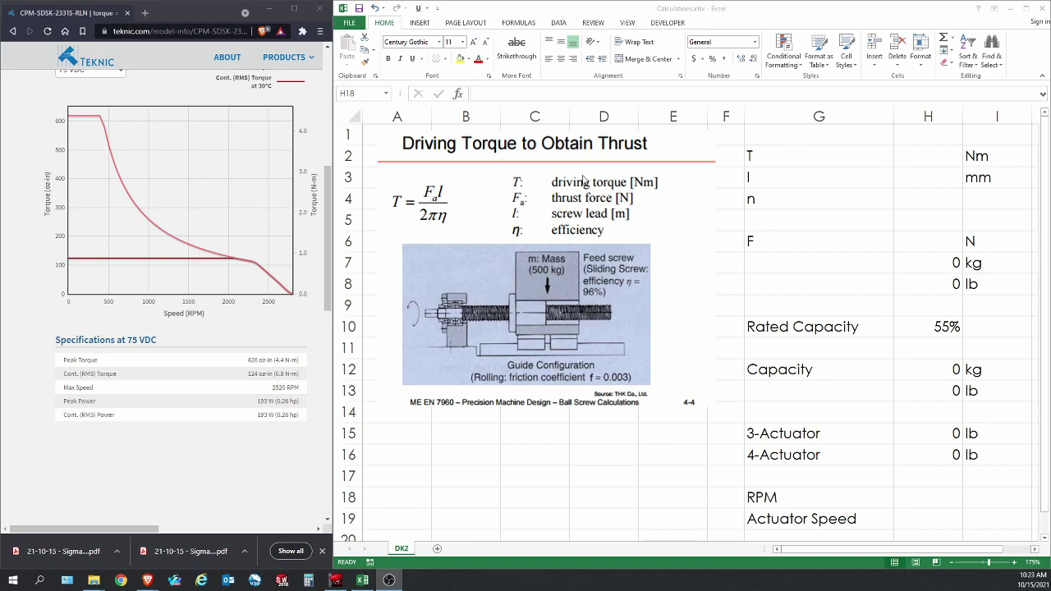
- Look up the motor's continuous torque in newton-metres on the product page and enter 0.9 for T in cell H2
left_click(781, 157)
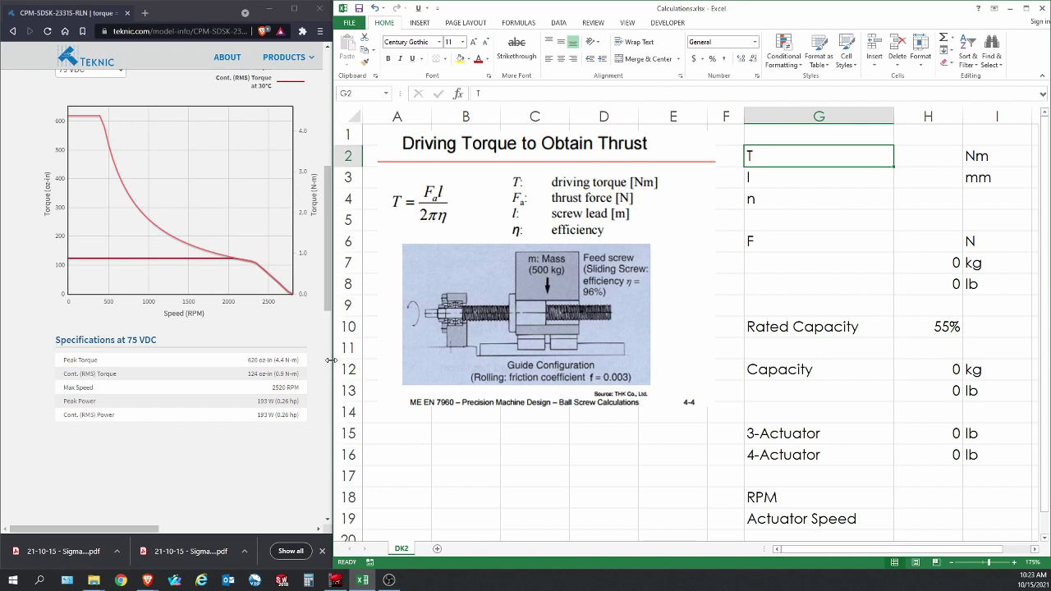
left_click_drag(278, 373, 297, 374)
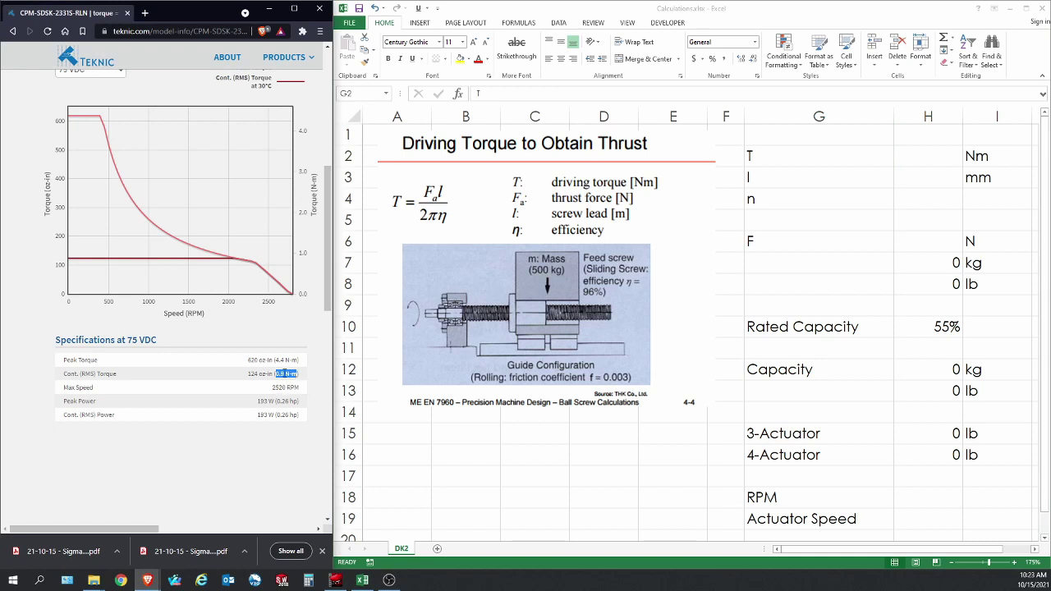
left_click(927, 161)
left_click(928, 161)
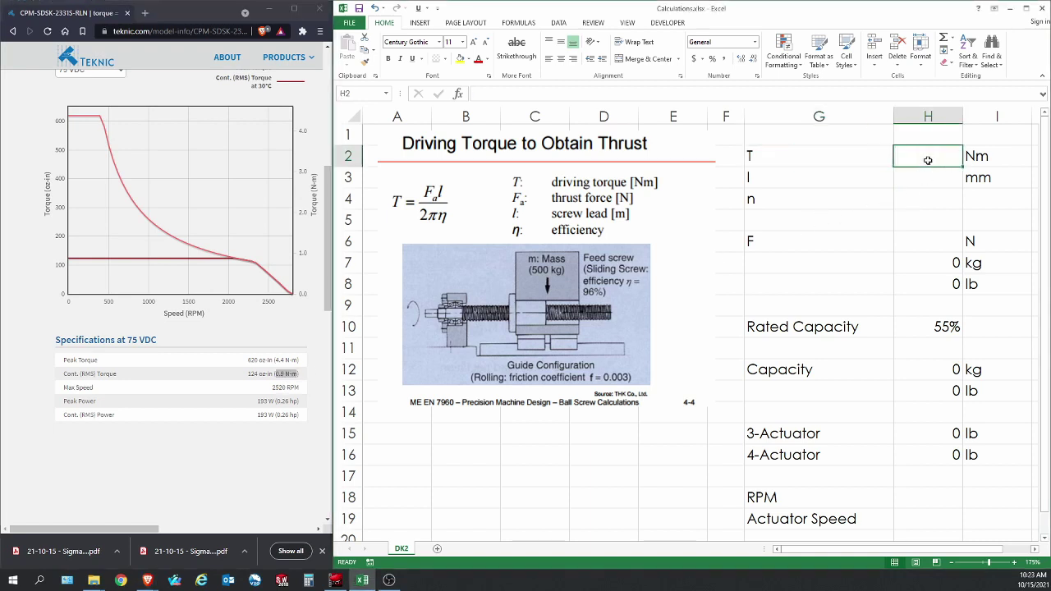
type("0.9")
key("Return")
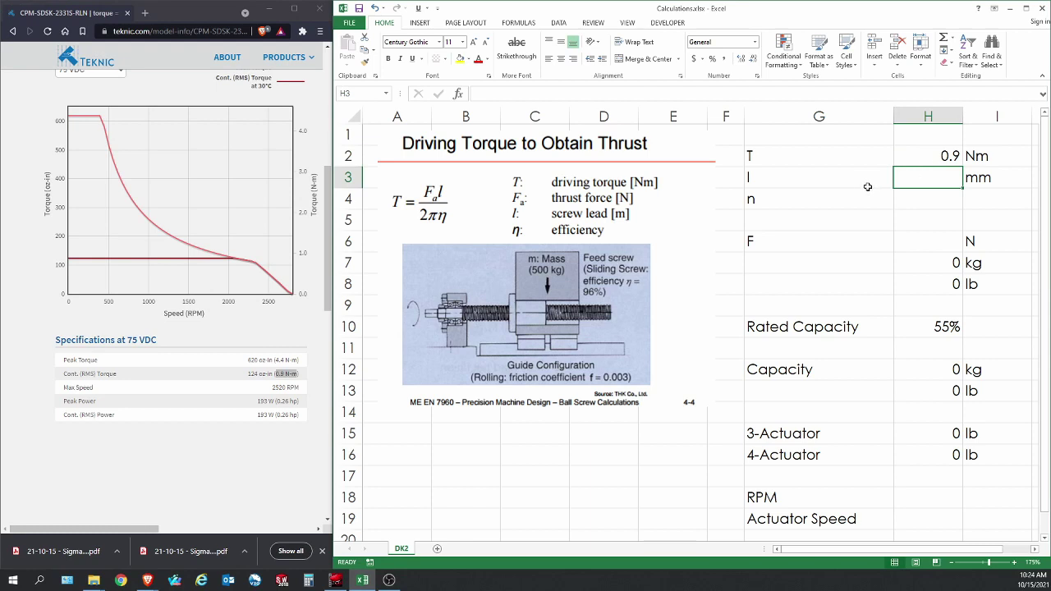
- Enter a screw lead of 5 mm in cell H3 and an efficiency of 0.9 in cell H4
type("5")
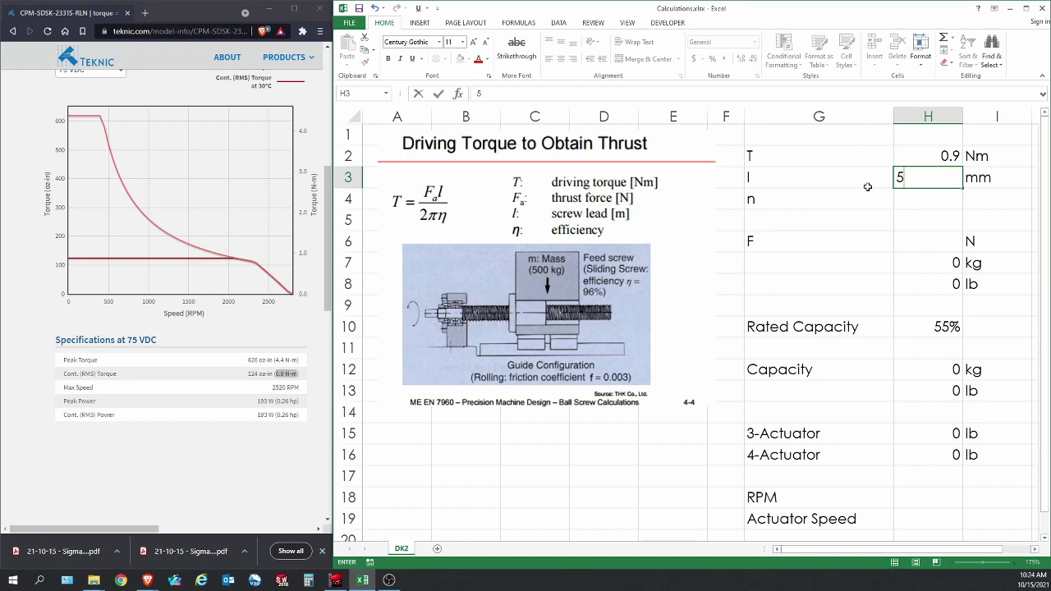
key("Return")
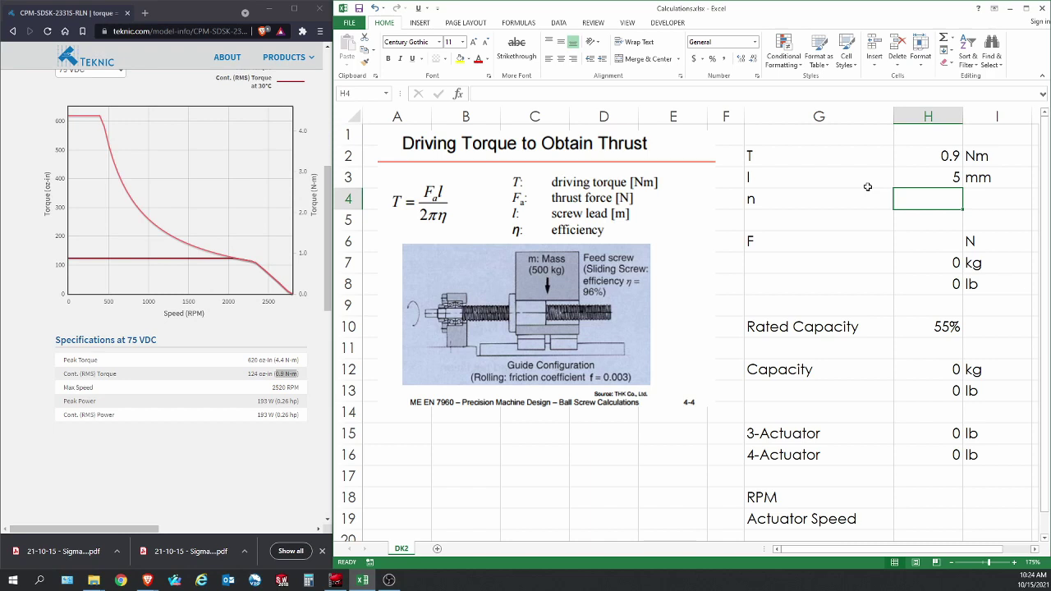
type(".9")
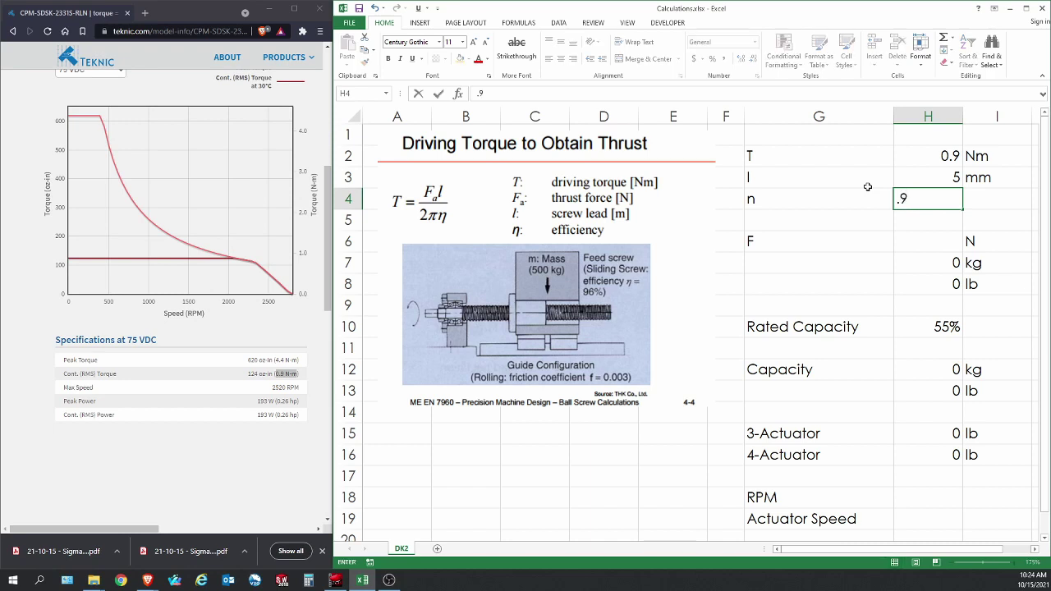
key("Return")
key("Up")
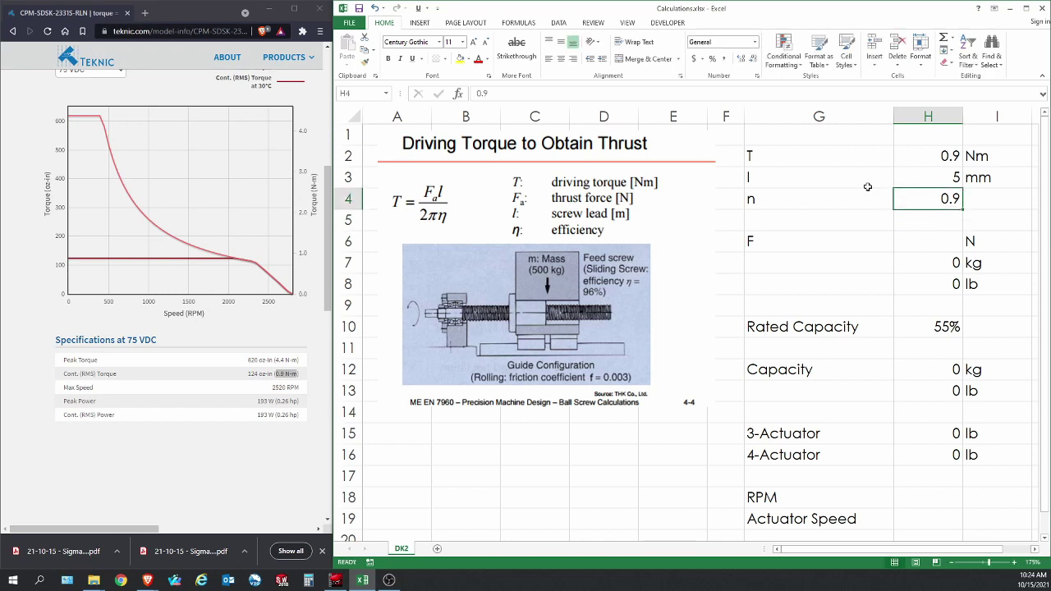
- Calculate the thrust force F in cell H6 with the formula =H2*2*PI()*H4/(H3/1000)
key("Down")
key("Down")
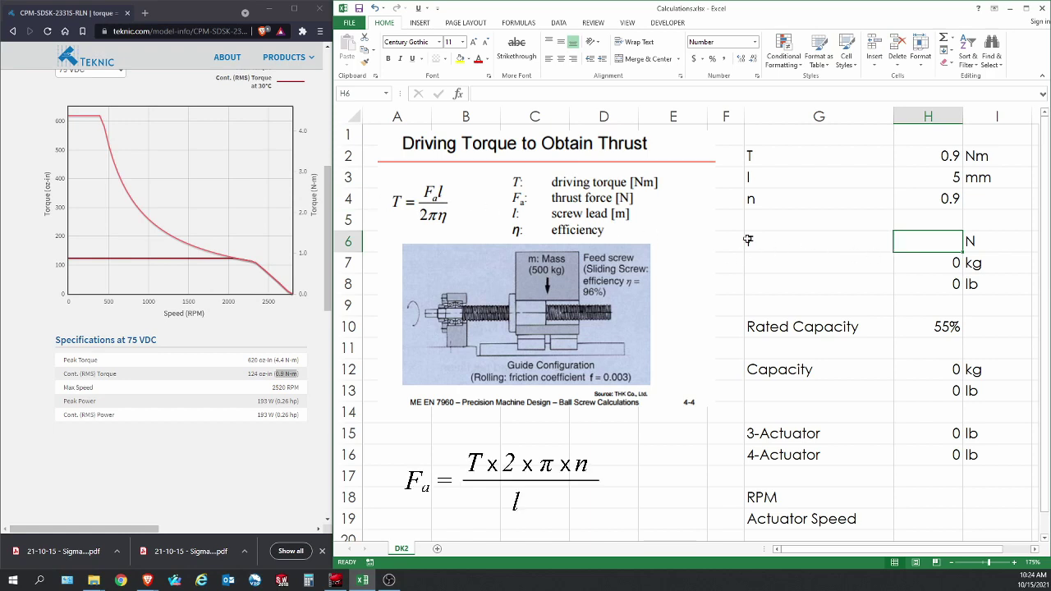
type("=")
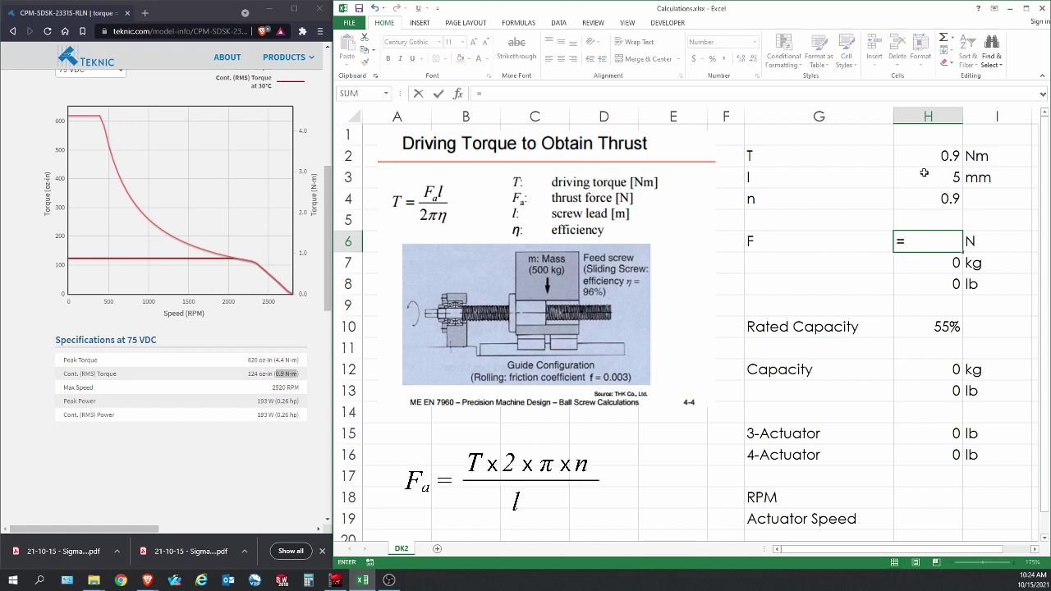
left_click(933, 156)
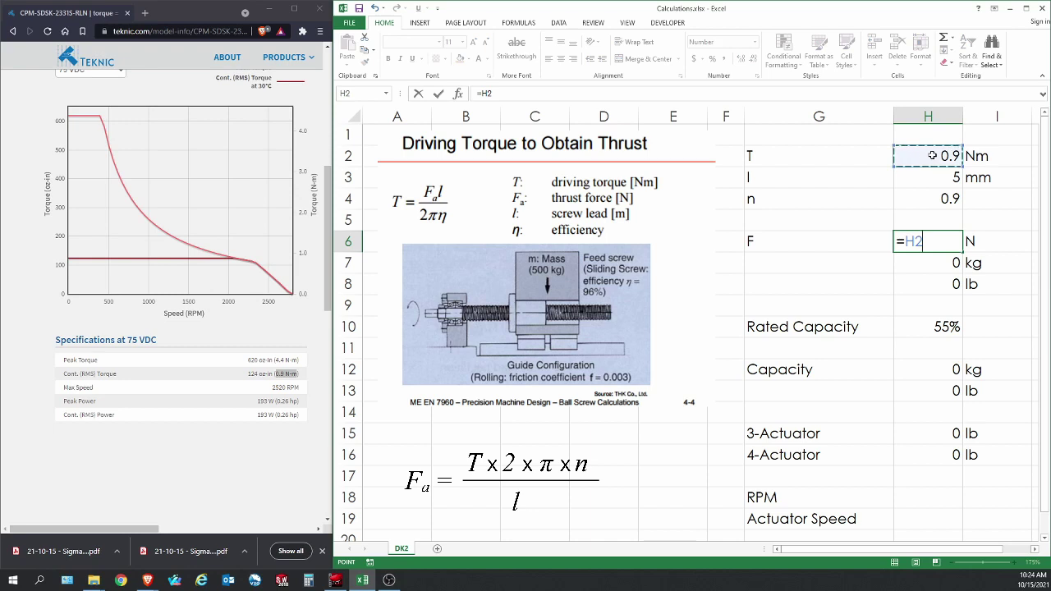
type("*2*pi()")
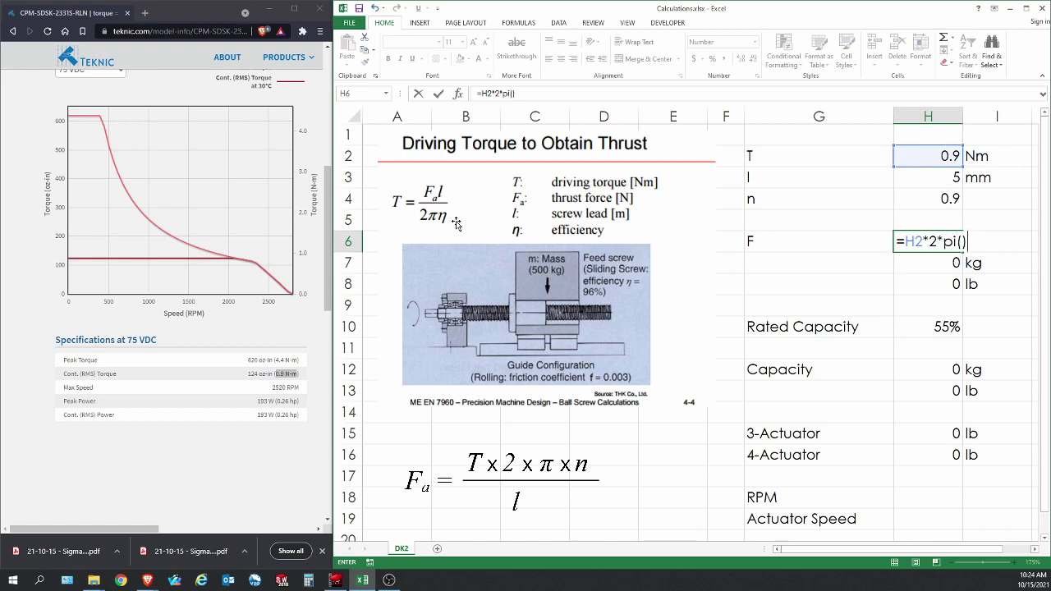
type("*")
left_click(901, 201)
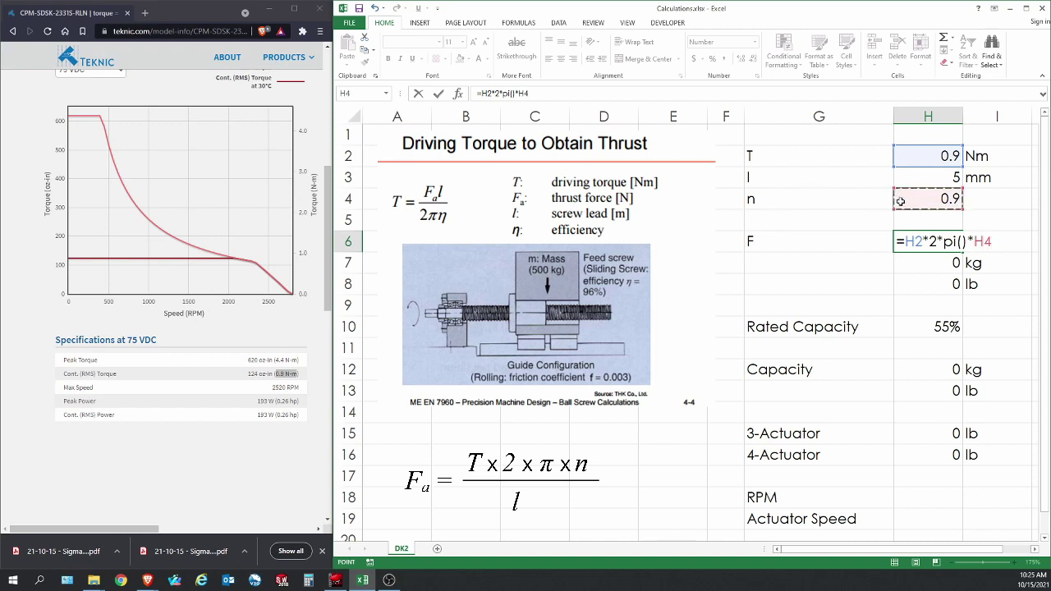
type("/")
type("(")
left_click(953, 178)
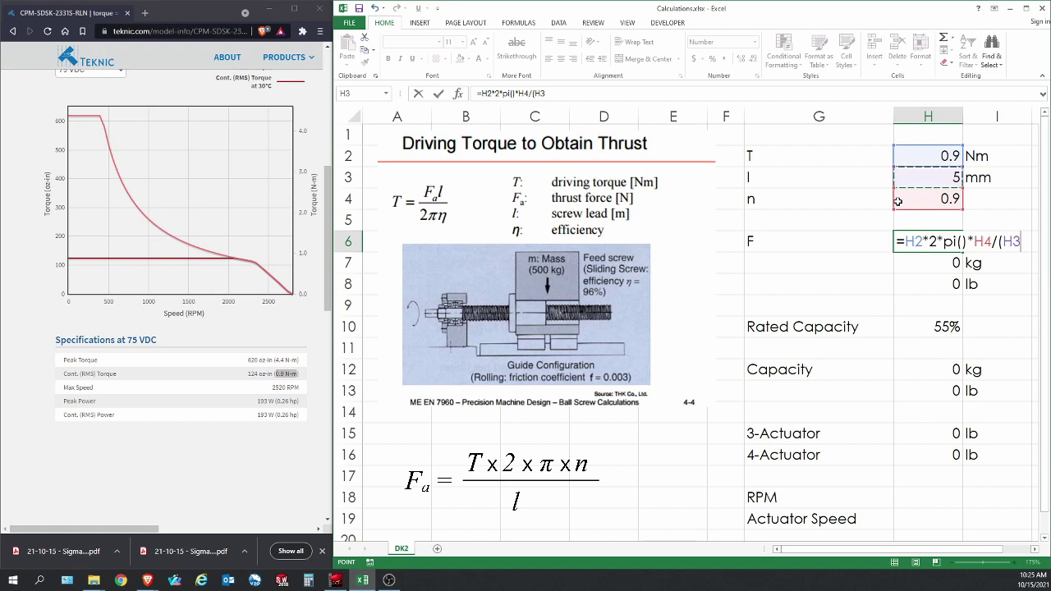
type("/1000")
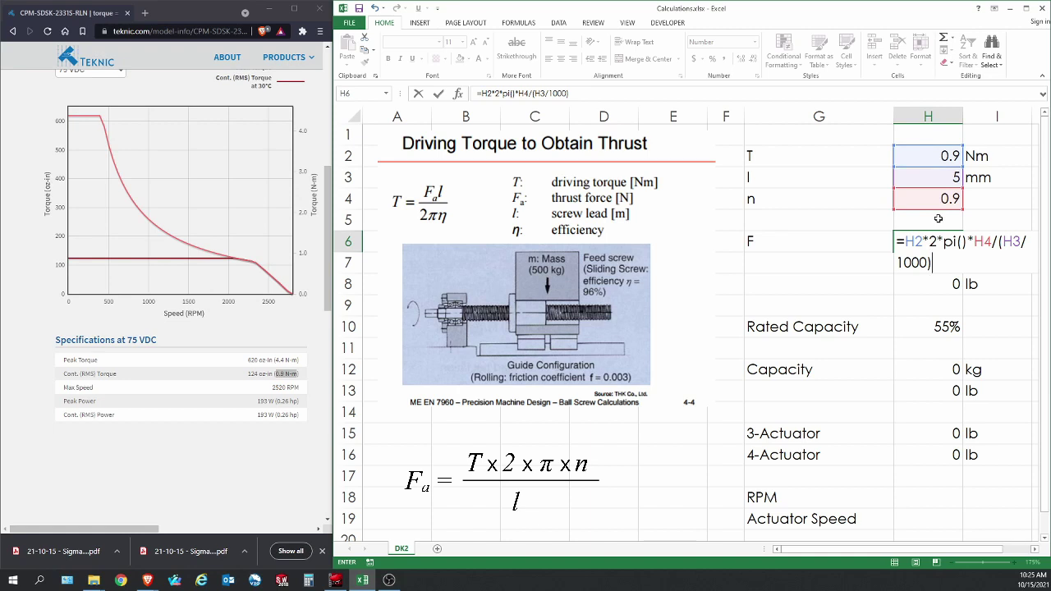
key("Return")
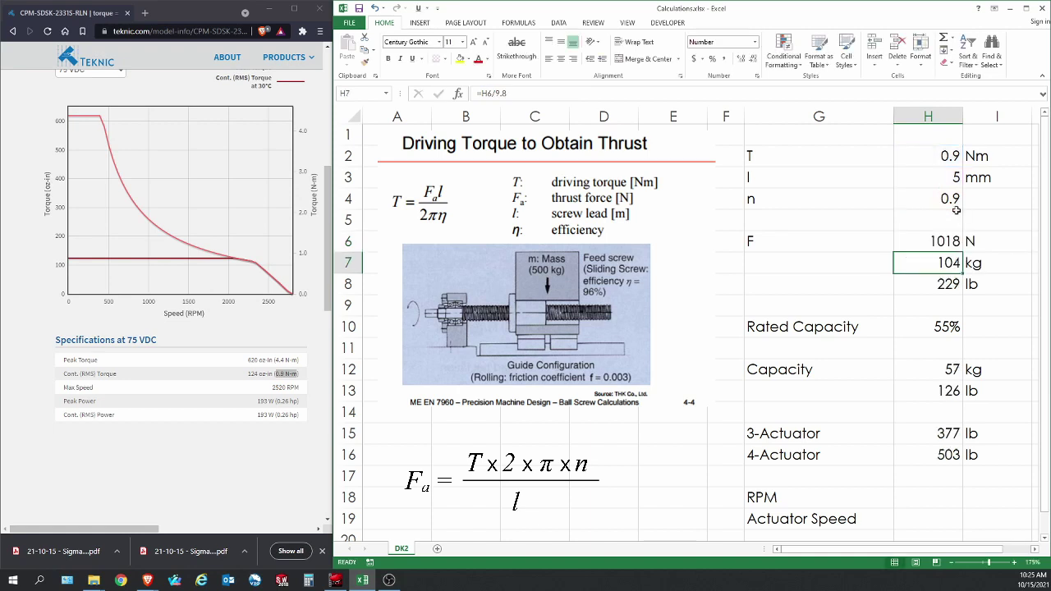
- Review the formulas for the thrust force in newtons and its conversions to kilograms and pounds in cells H6 to H8
left_click(920, 244)
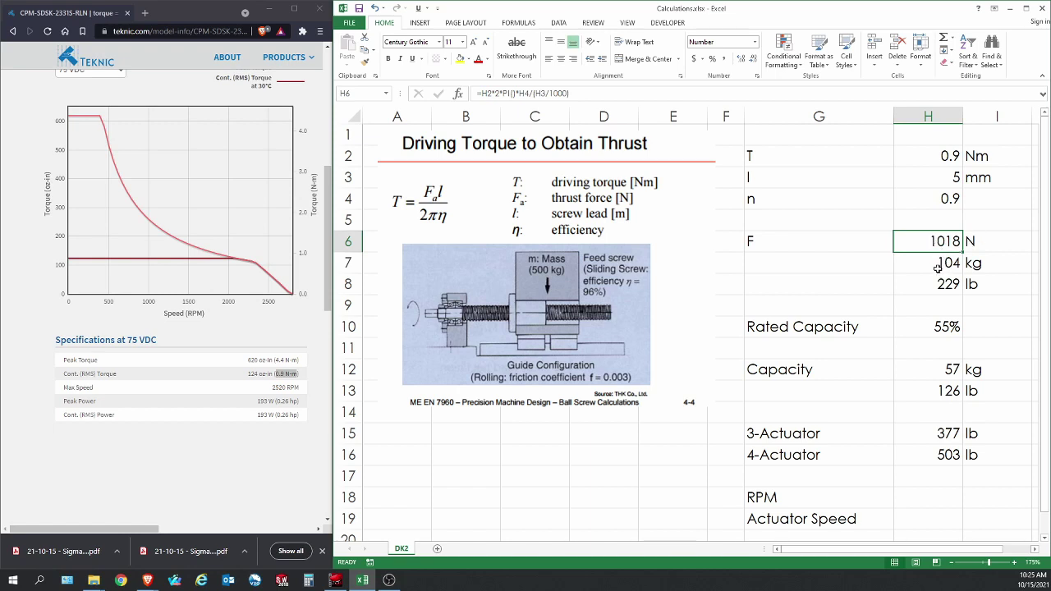
left_click(938, 266)
left_click(939, 245)
left_click(940, 263)
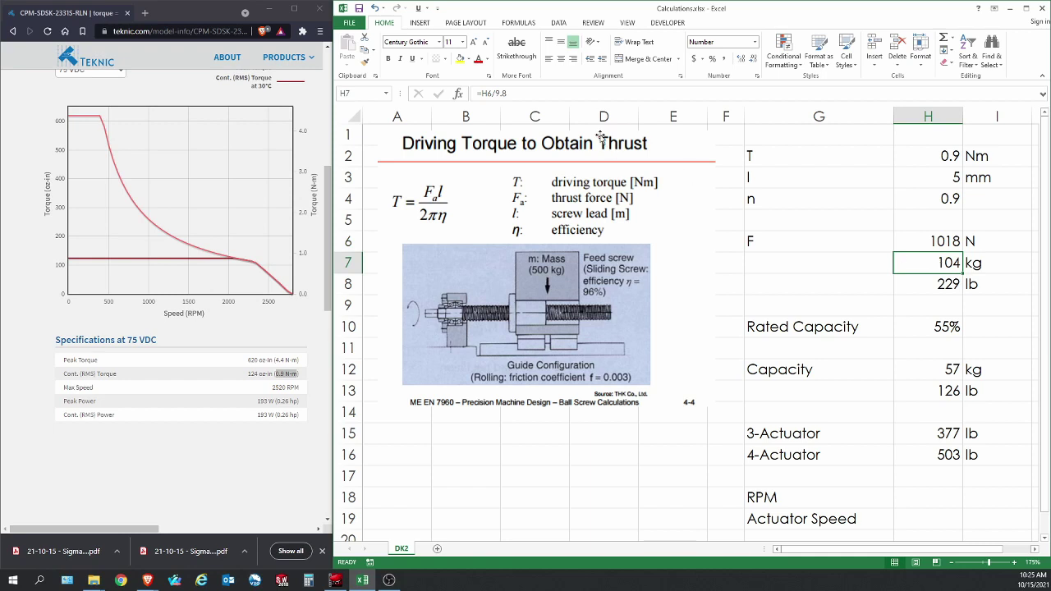
left_click(505, 93)
left_click_drag(506, 93, 493, 94)
key("Return")
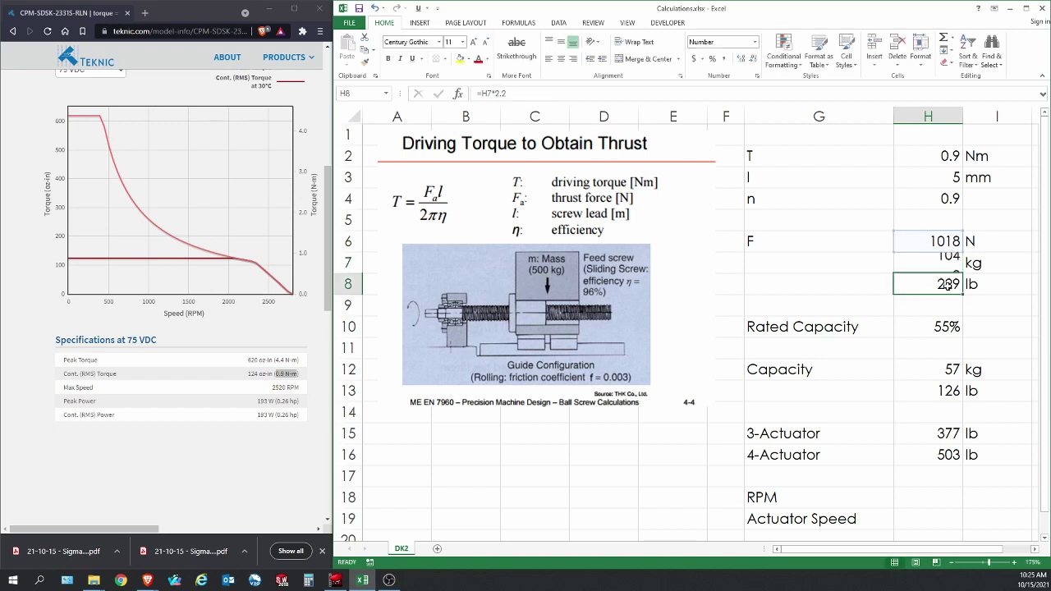
key("Up")
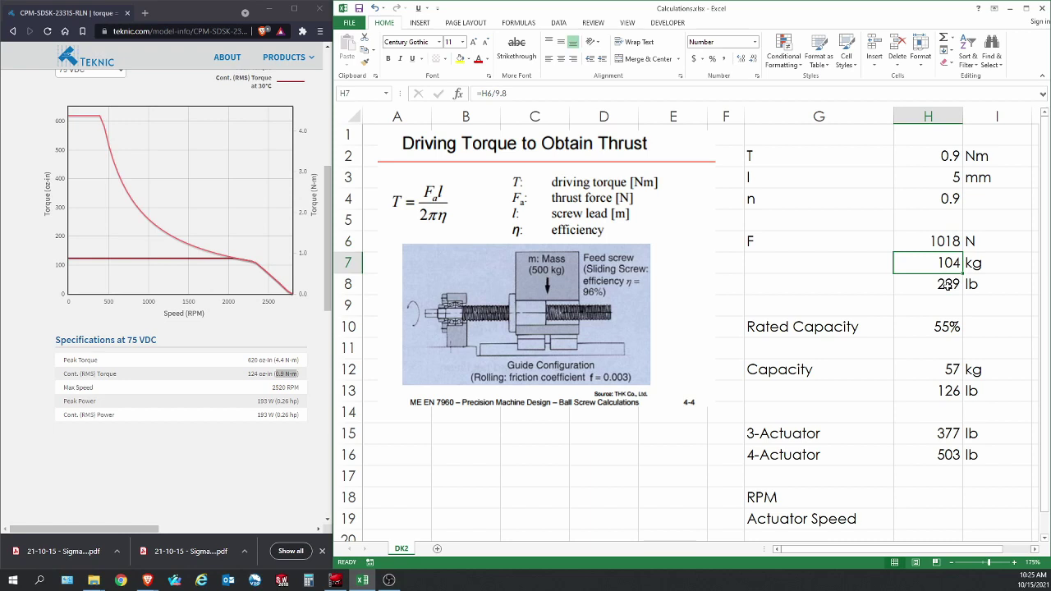
left_click(948, 284)
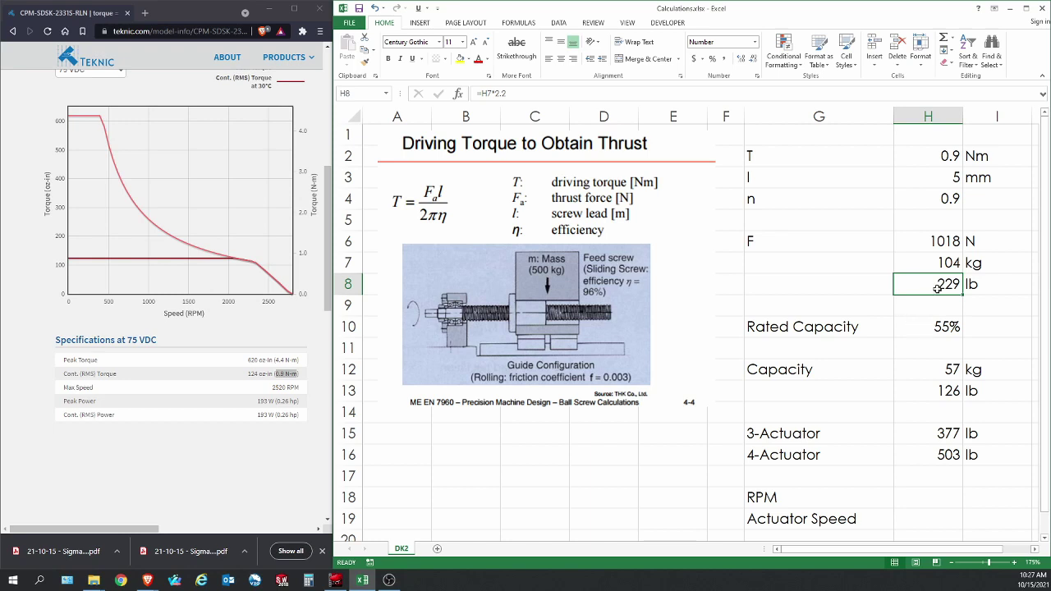
- Check the rated capacity percentage and the formulas for the single, 3-actuator and 4-actuator capacities
left_click(933, 326)
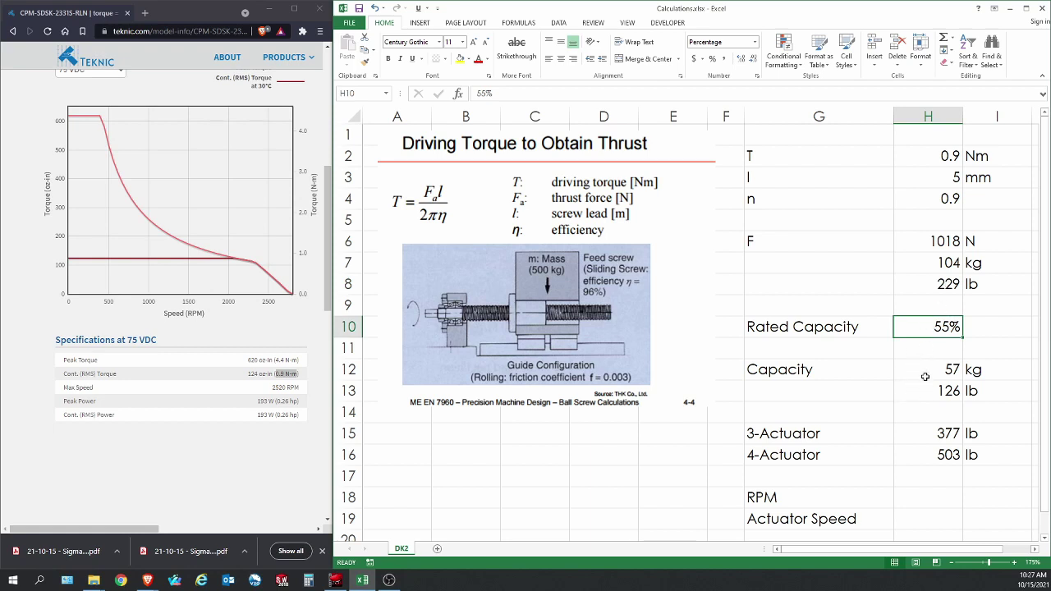
left_click(928, 374)
left_click(927, 390)
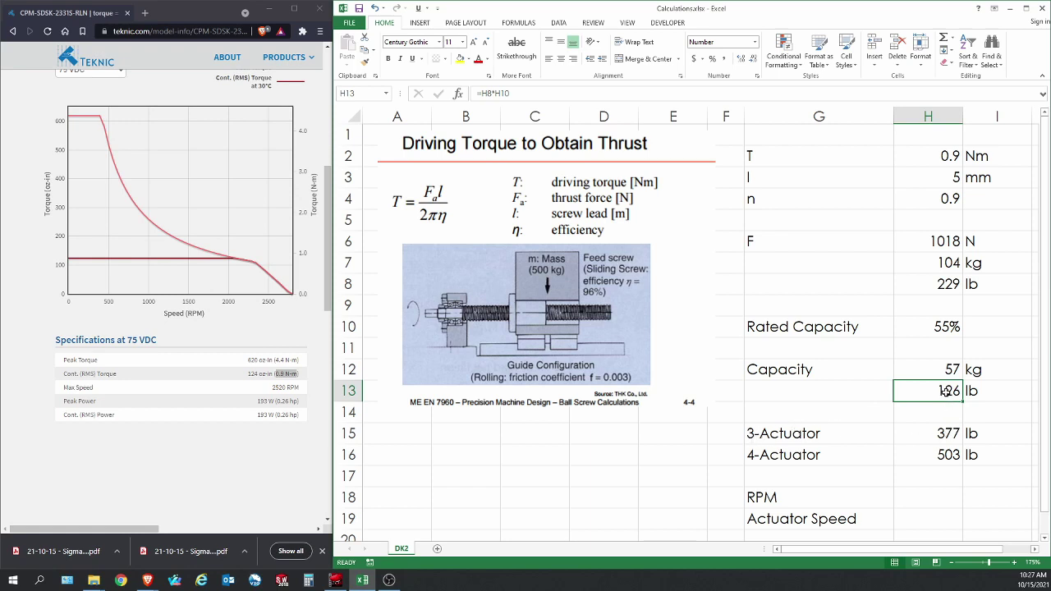
left_click(931, 436)
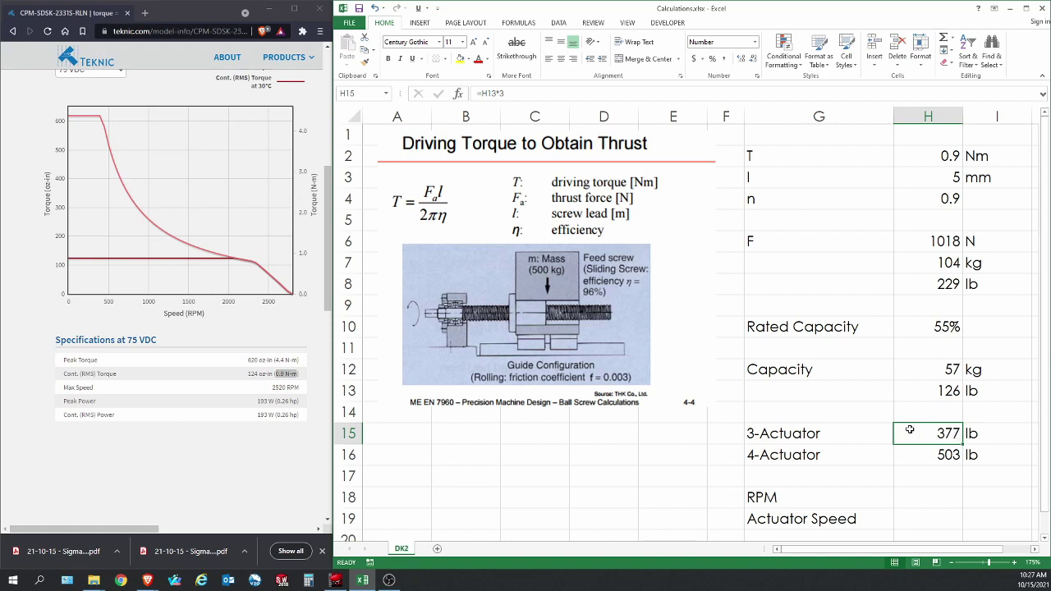
left_click(947, 394)
left_click(939, 459)
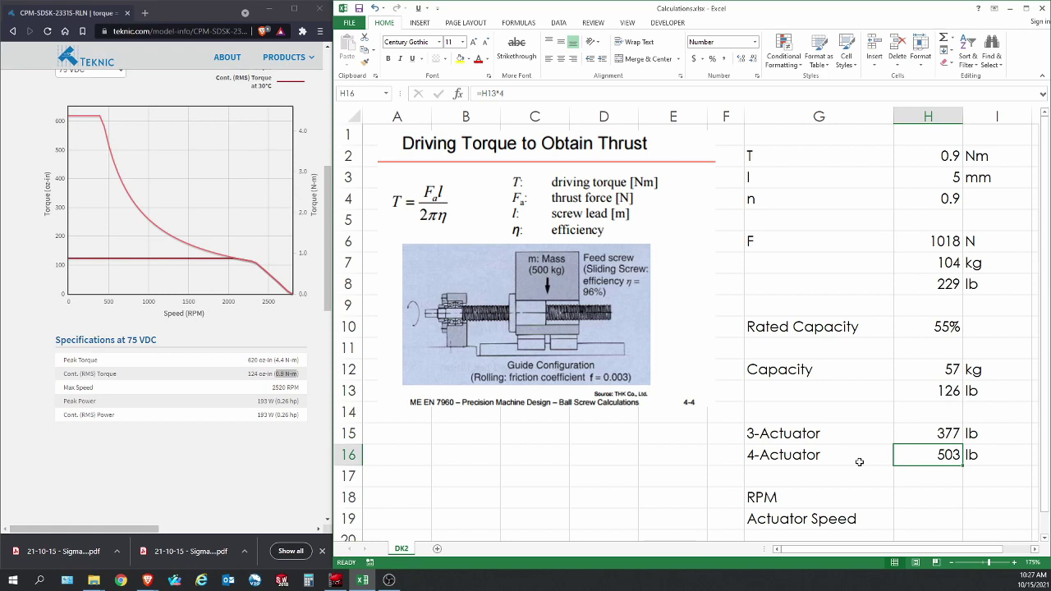
- Enter the motor's maximum speed of 2520 from the 75 VDC specifications as the RPM in cell H18
left_click(916, 499)
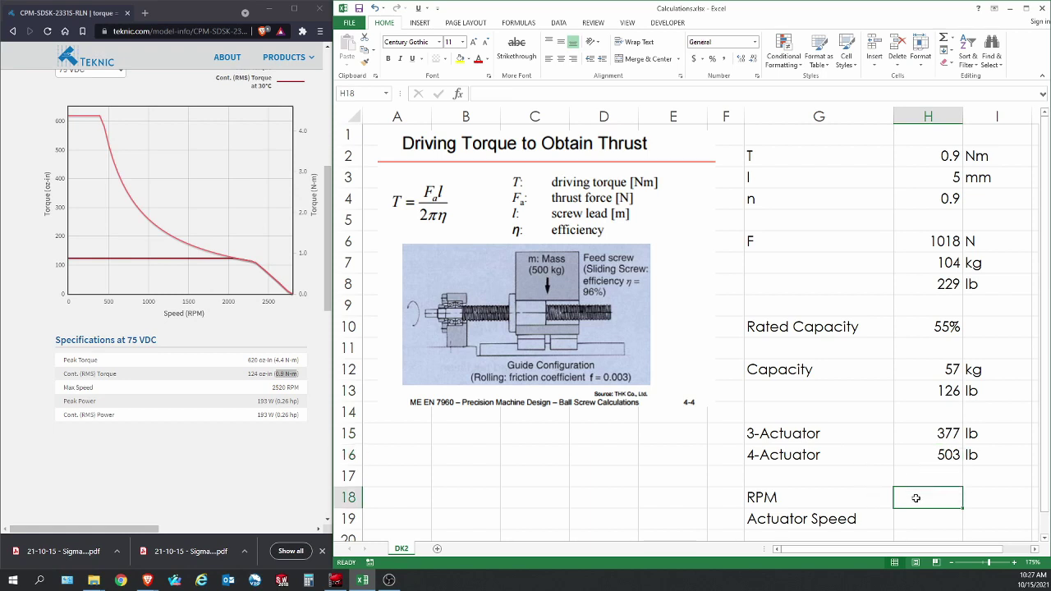
left_click(274, 388)
double_click(274, 388)
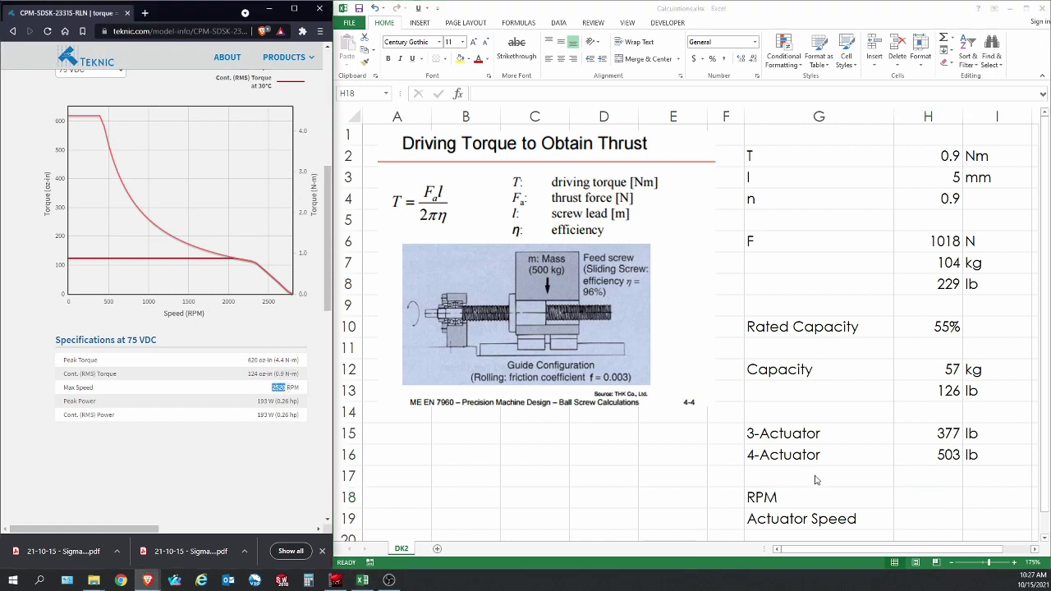
left_click(910, 491)
left_click(910, 491)
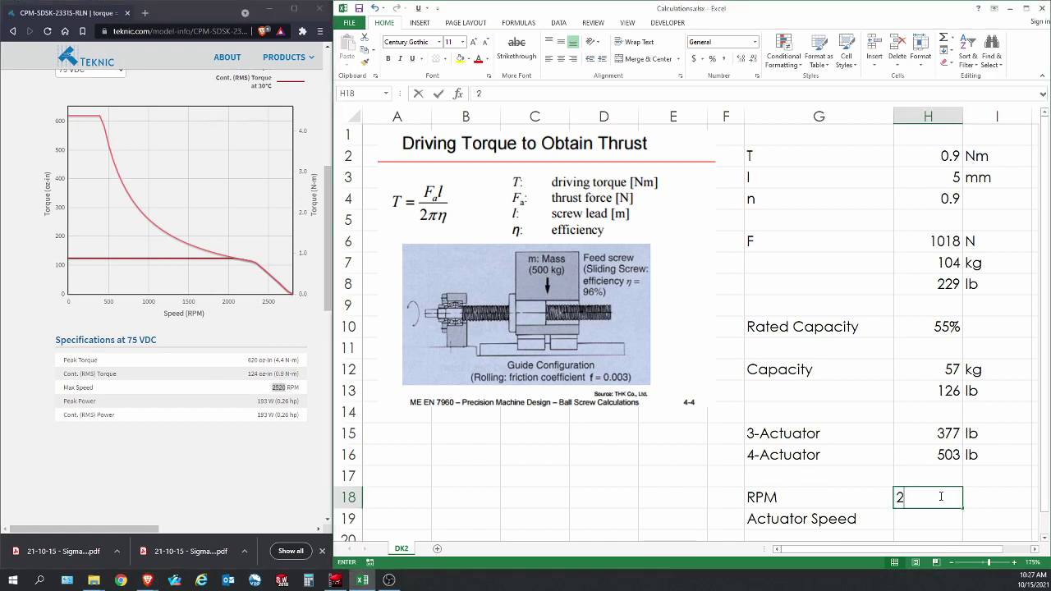
type("2520")
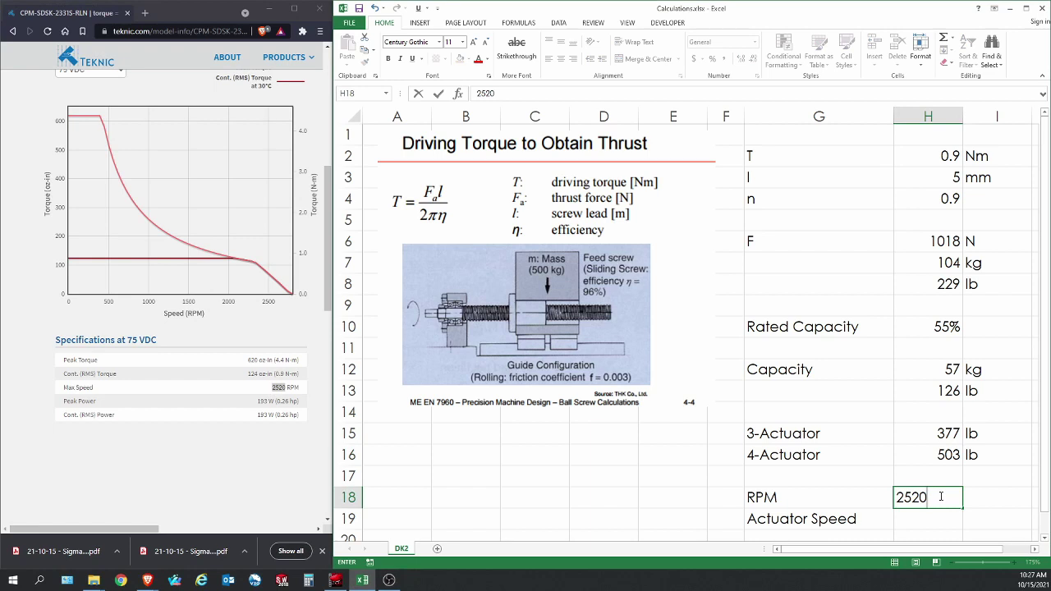
key("Return")
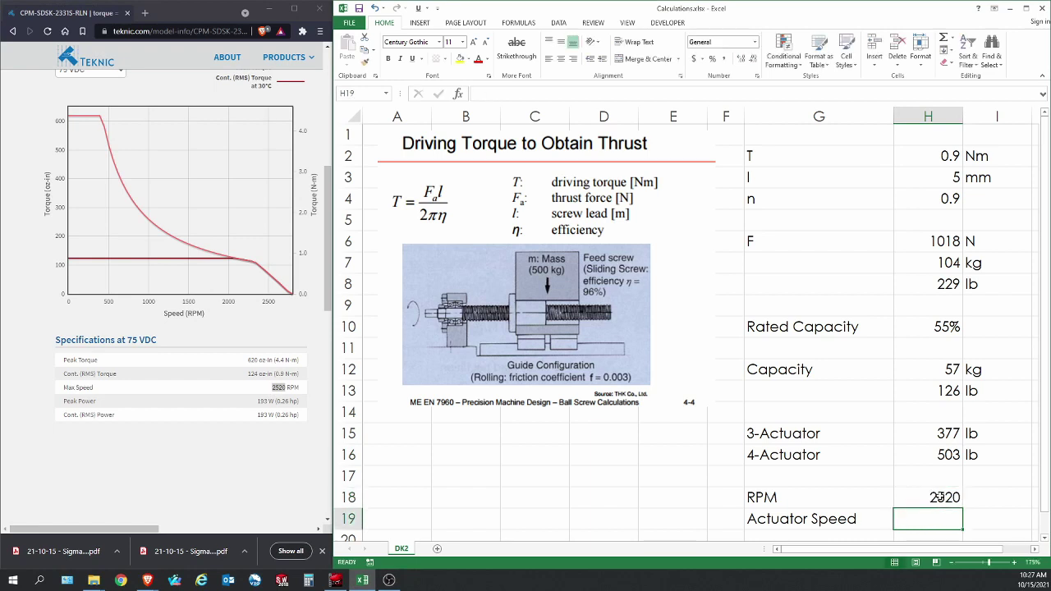
- Calculate the actuator speed in cell H19 with the formula =H18*H3/60 and label its unit mm/s in I19
type("=")
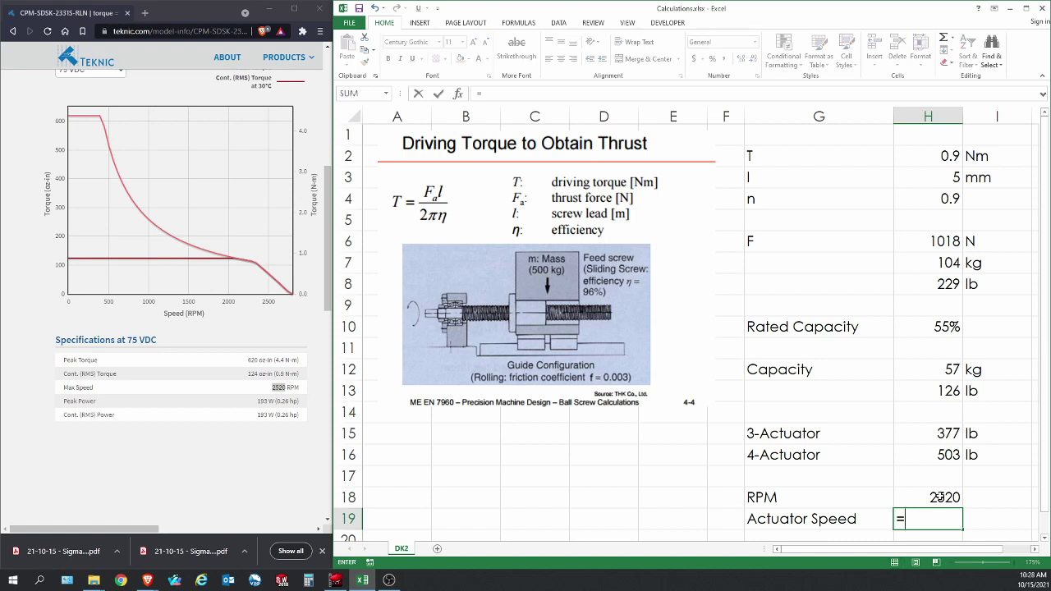
left_click(940, 497)
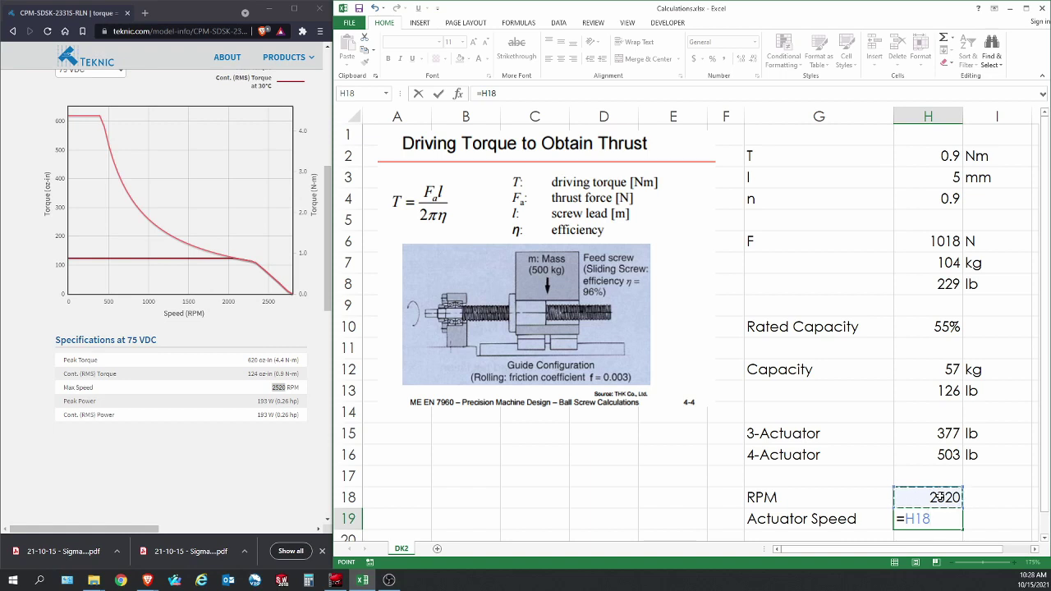
type("*")
left_click(925, 177)
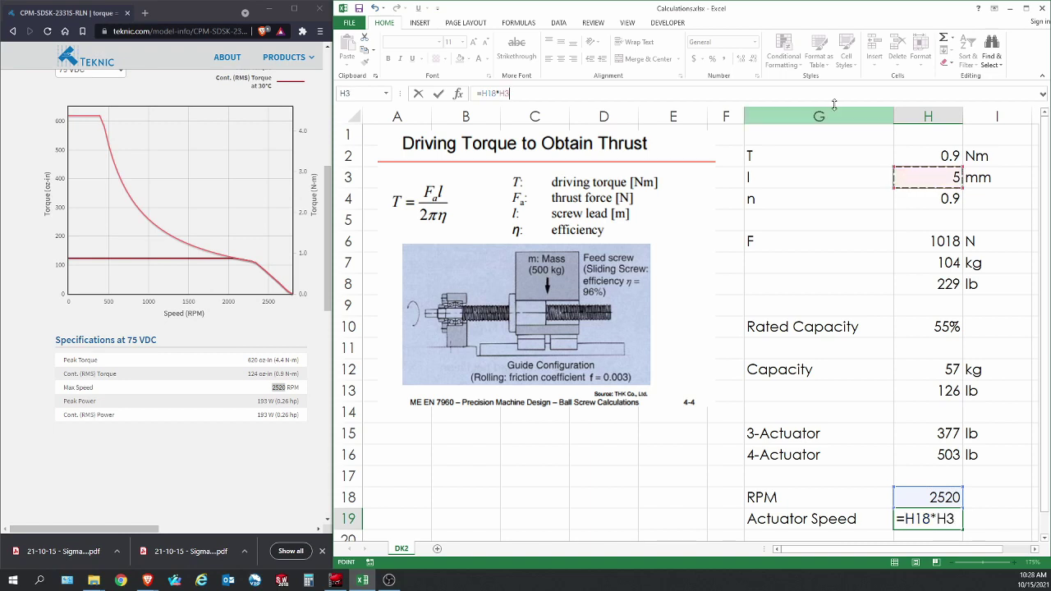
left_click(518, 93)
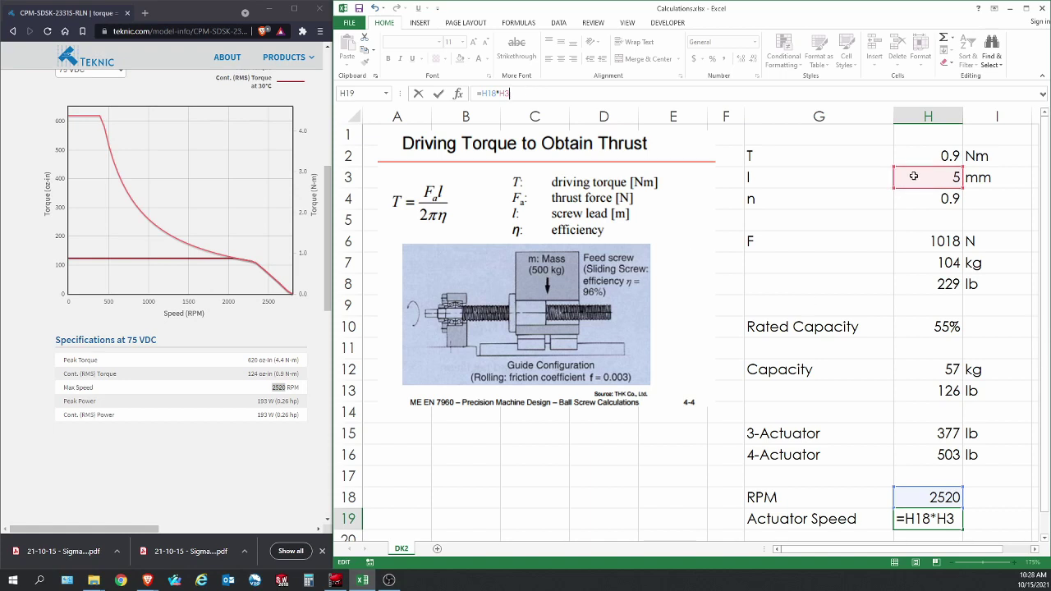
type("/60")
key("Return")
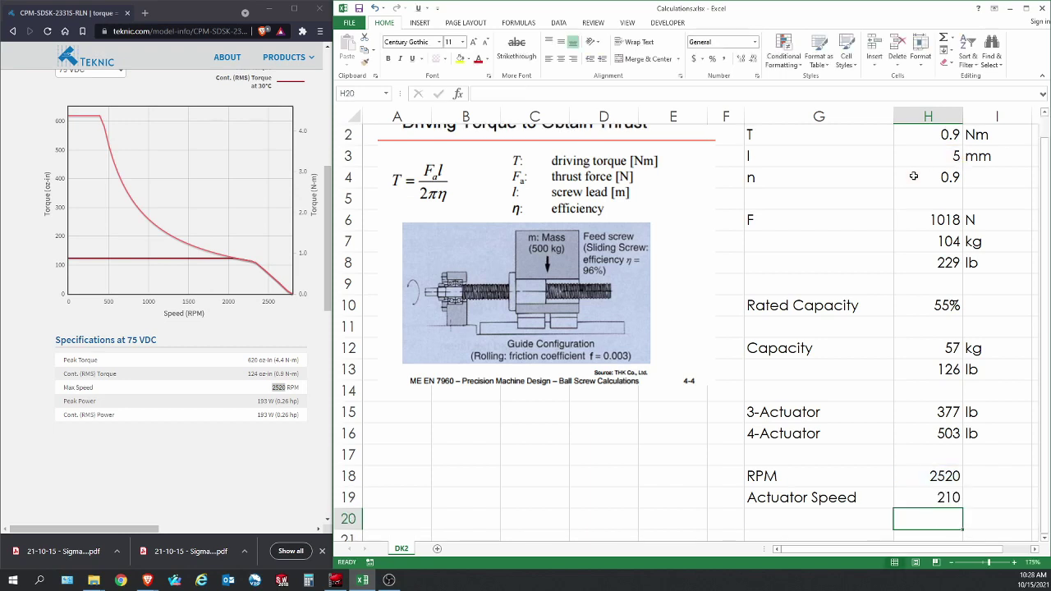
left_click(978, 496)
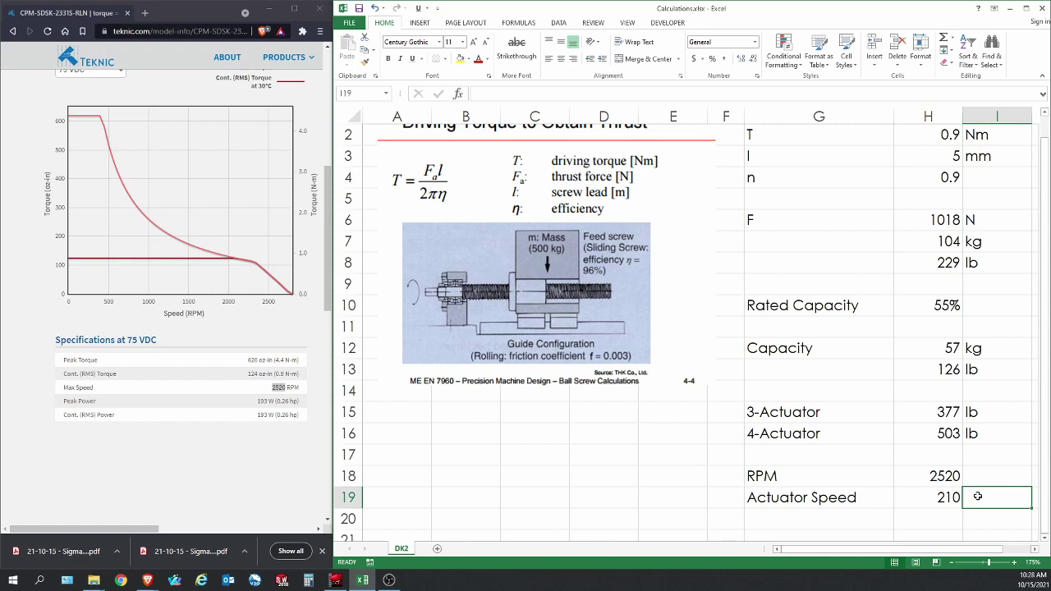
type("mm/s")
key("Return")
key("Left")
type("=")
key("Up")
type("25.4")
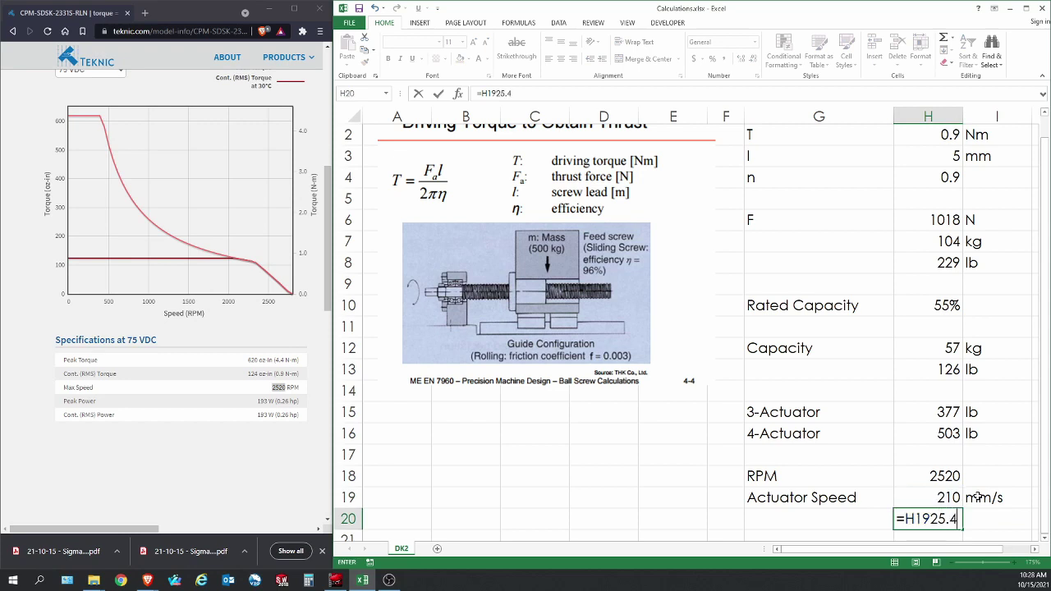
key("Tab")
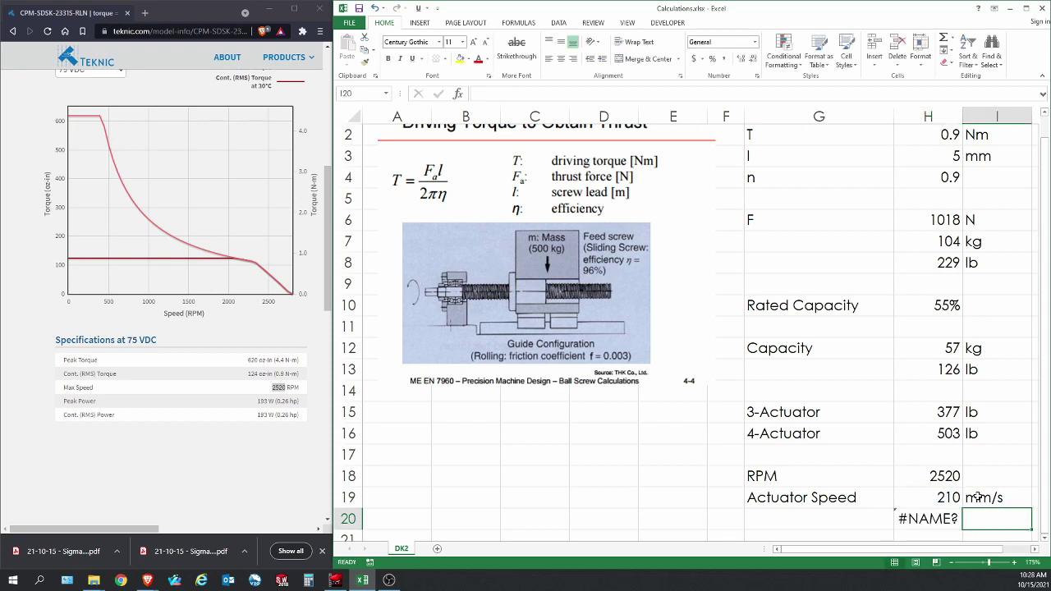
key("Left")
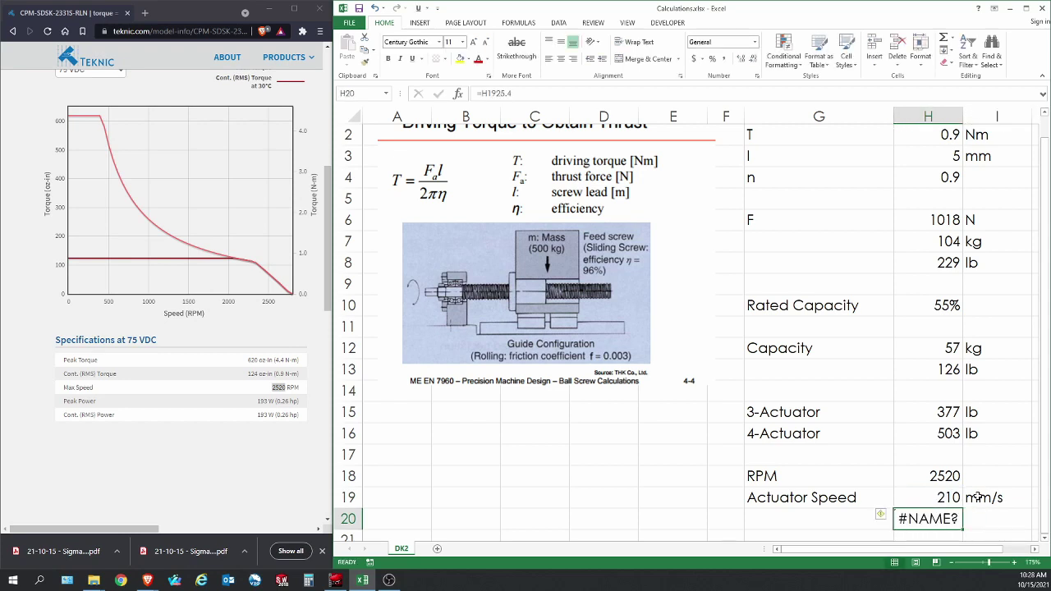
- Convert the actuator speed to inches in cell H20 with the formula =H19/25.4 and label its unit in/s in I20
type("=")
key("Up")
type("/")
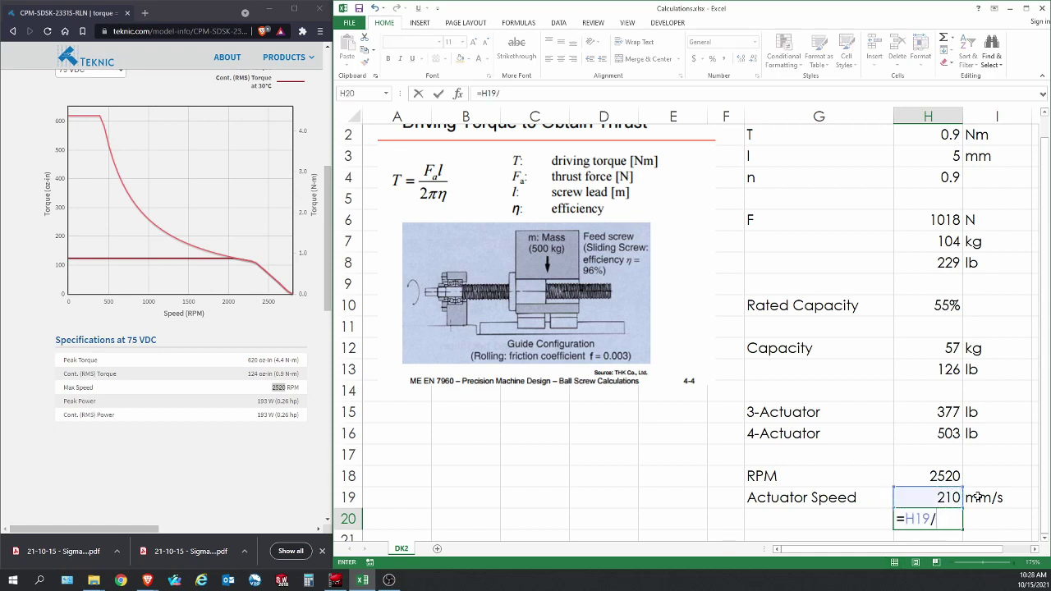
type("25.4")
key("Tab")
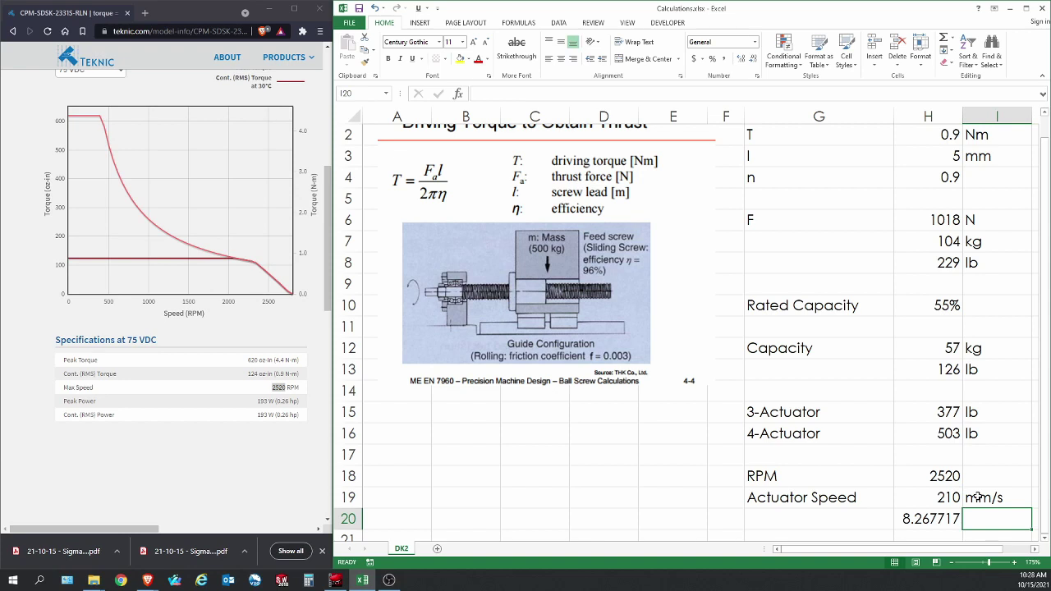
type("in/s")
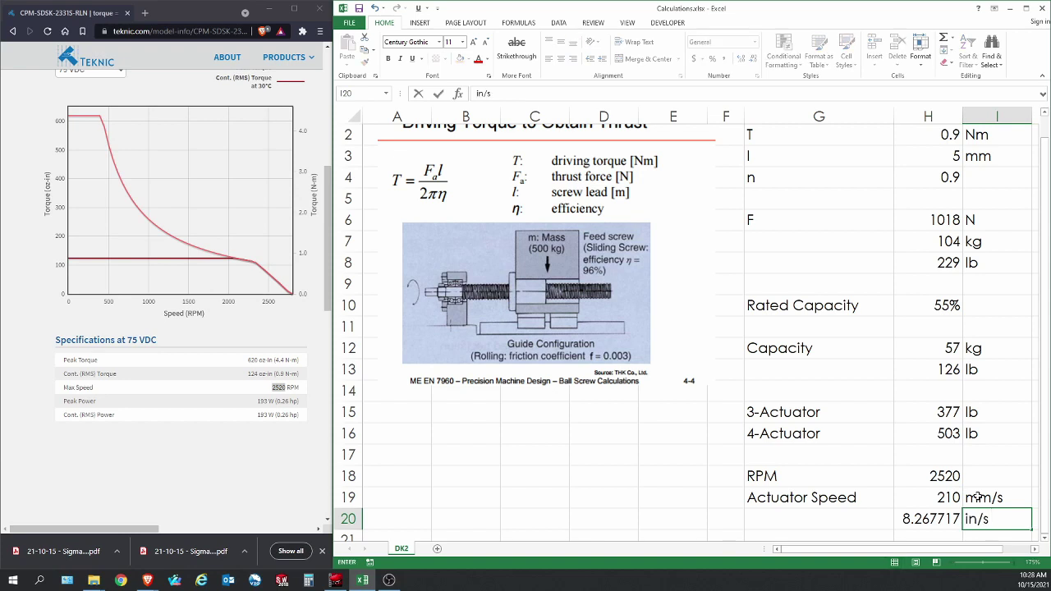
key("Return")
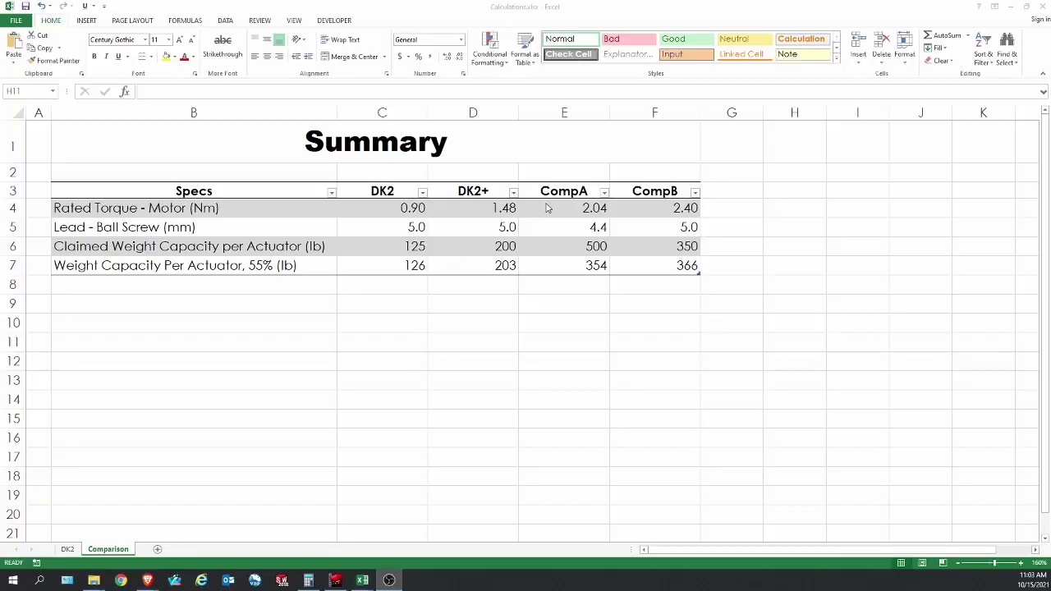
- Review the DK2 torque, lead and weight capacities in the Comparison sheet's summary table, checking the calculated capacity against the DK2 sheet
key("alt+Tab")
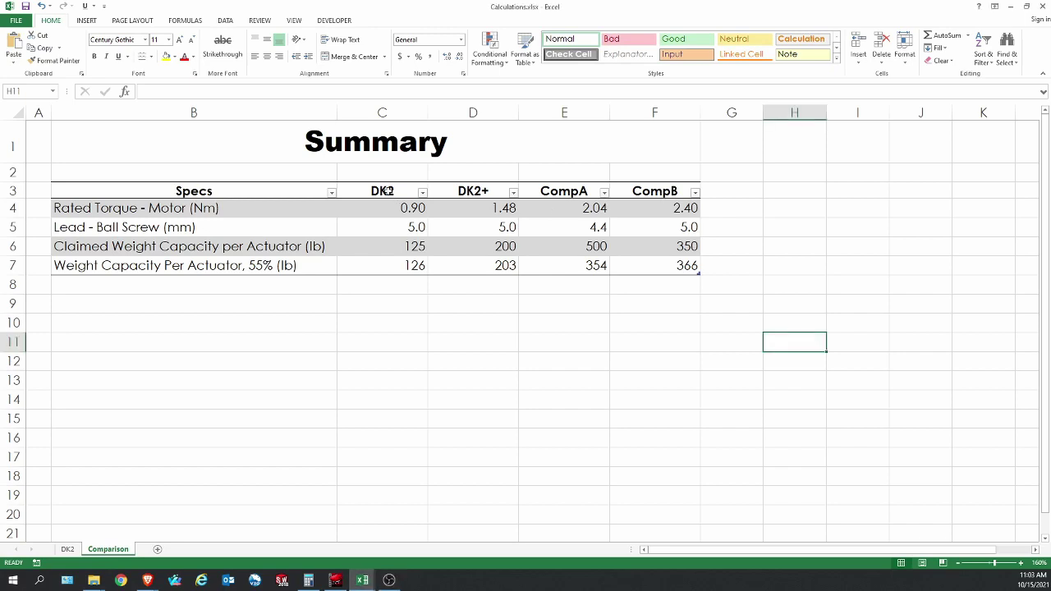
left_click(386, 190)
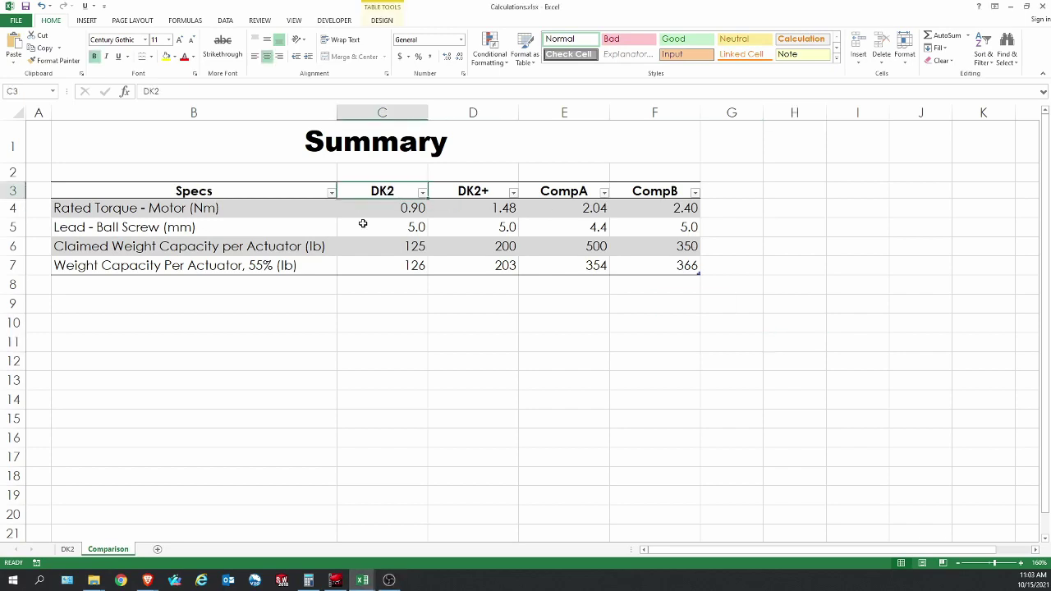
left_click(368, 208)
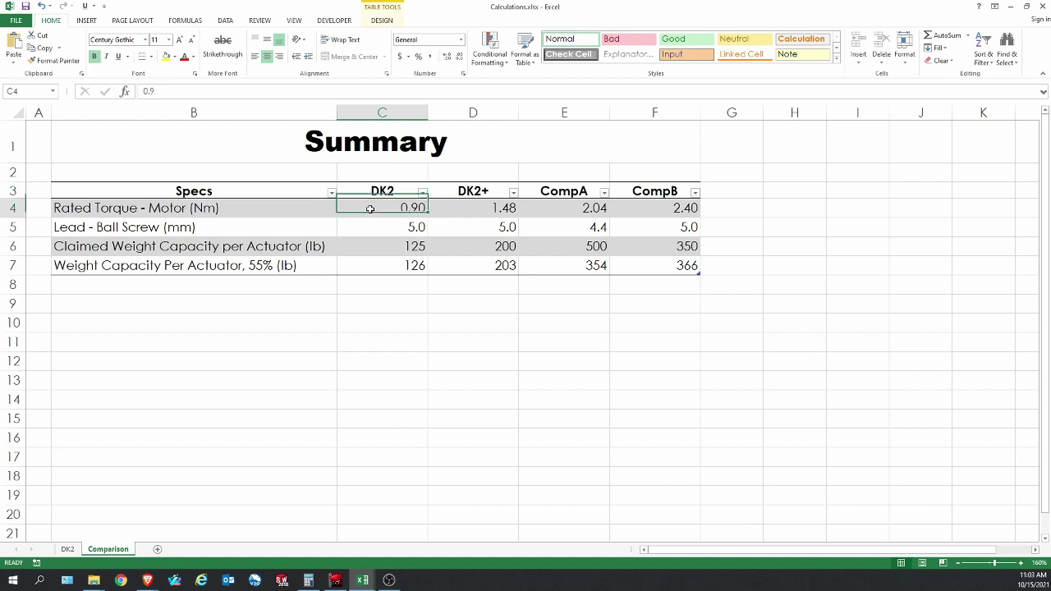
left_click(375, 227)
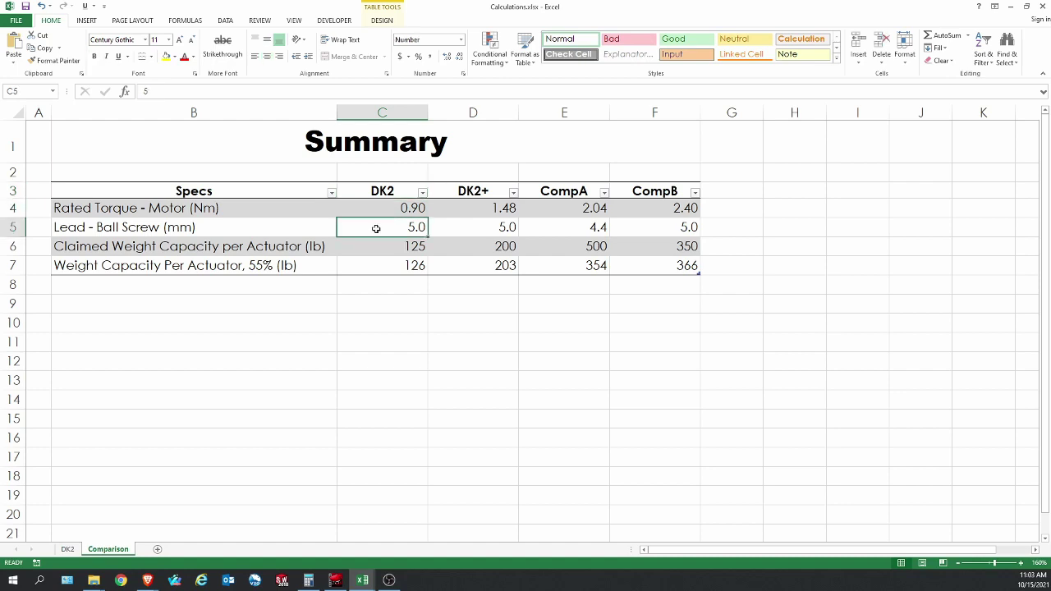
left_click(376, 207)
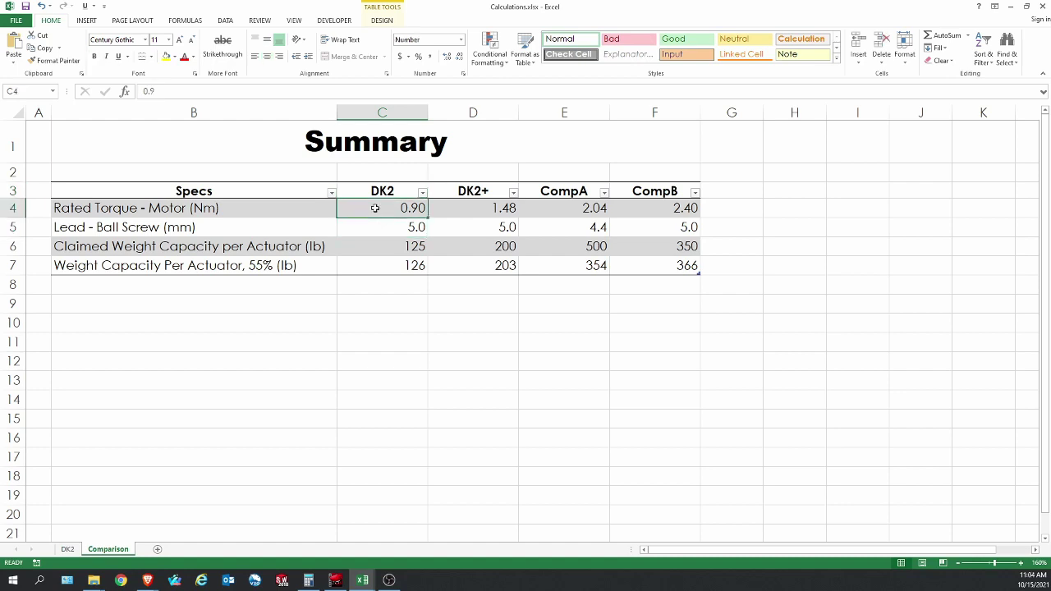
left_click(374, 266)
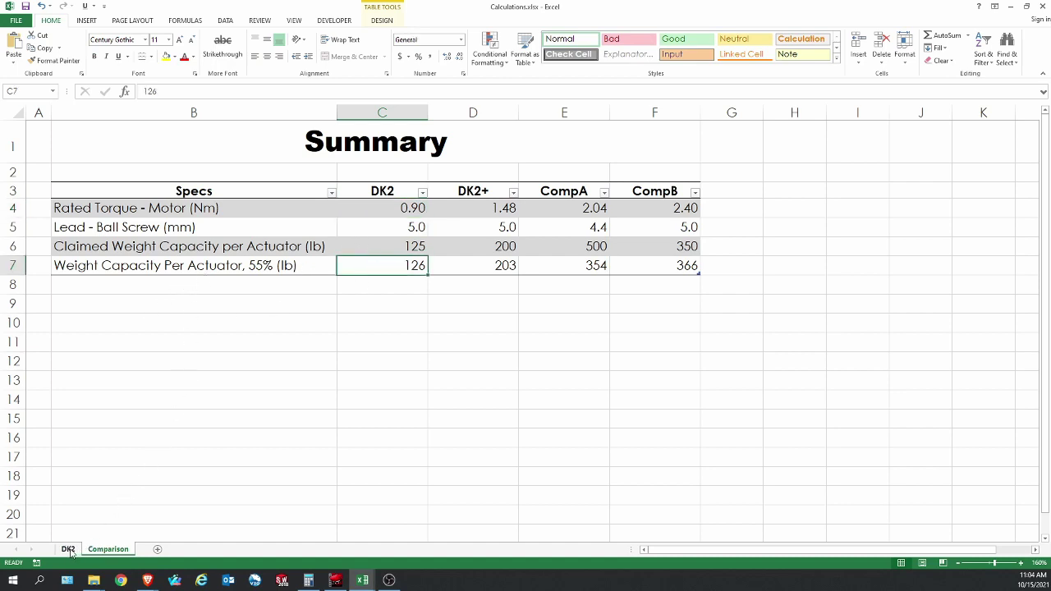
left_click(69, 549)
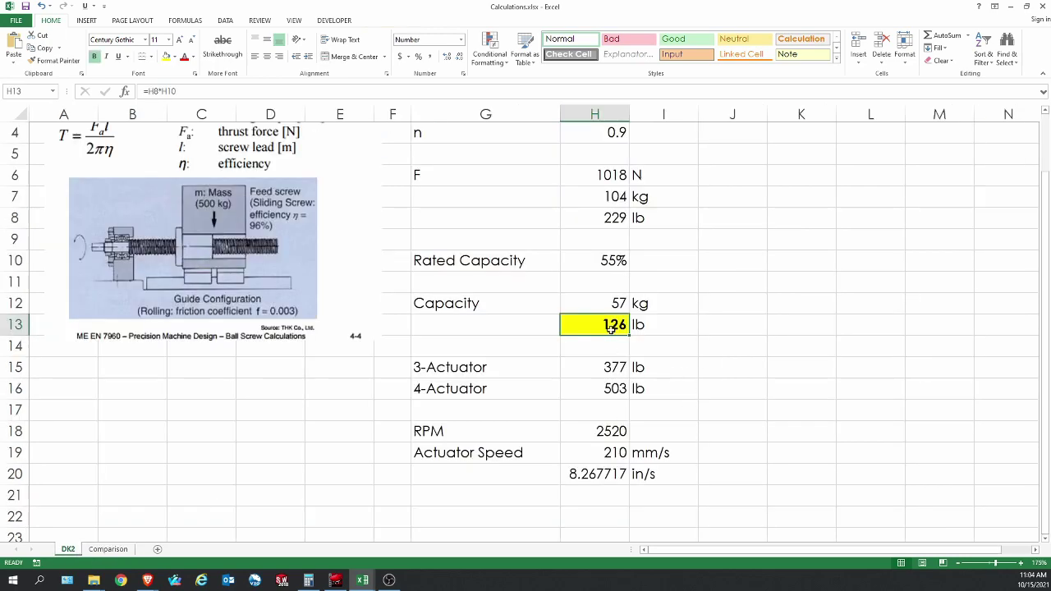
left_click(107, 549)
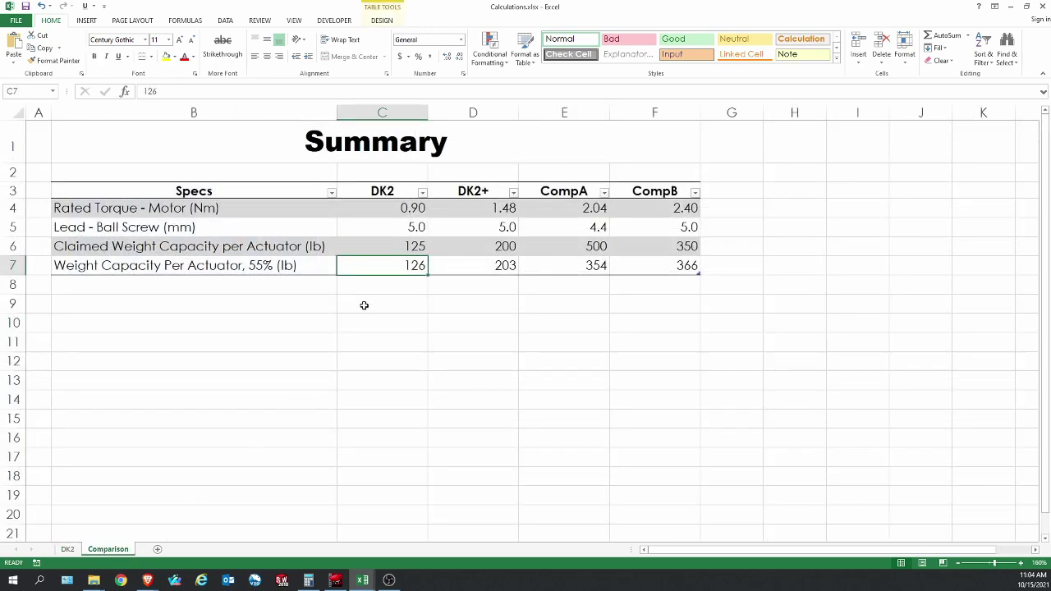
left_click(354, 244)
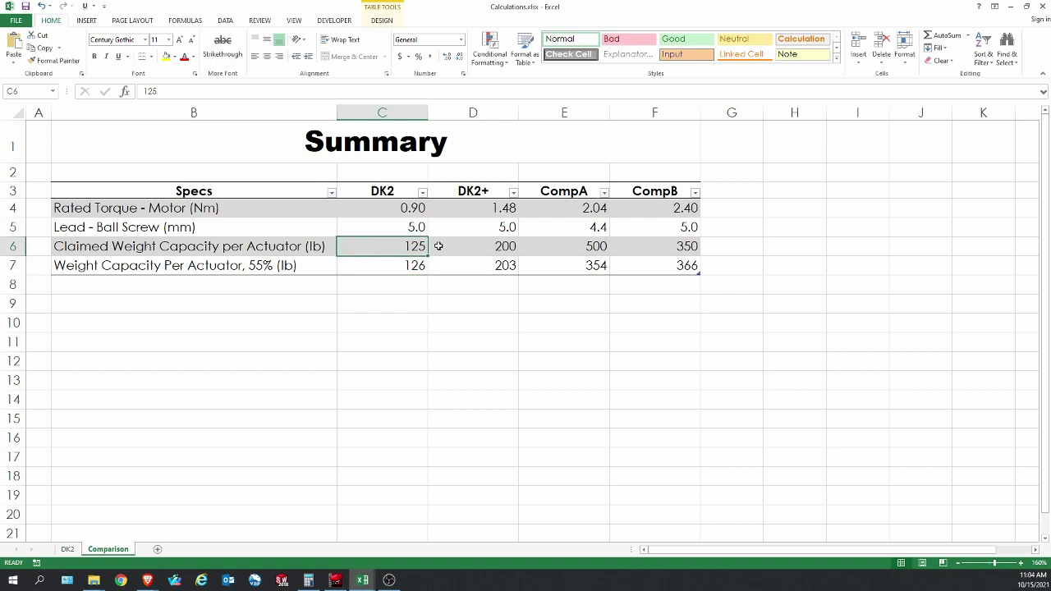
- Examine the DK2+ rated torque and its calculated and claimed weight capacities per actuator in the summary table
left_click(488, 191)
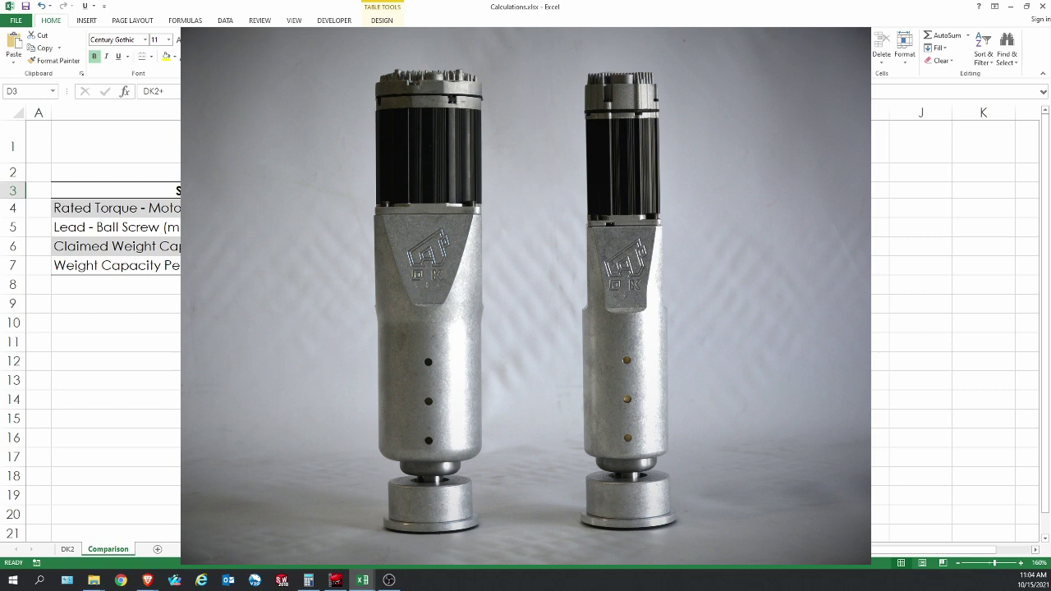
left_click(526, 208)
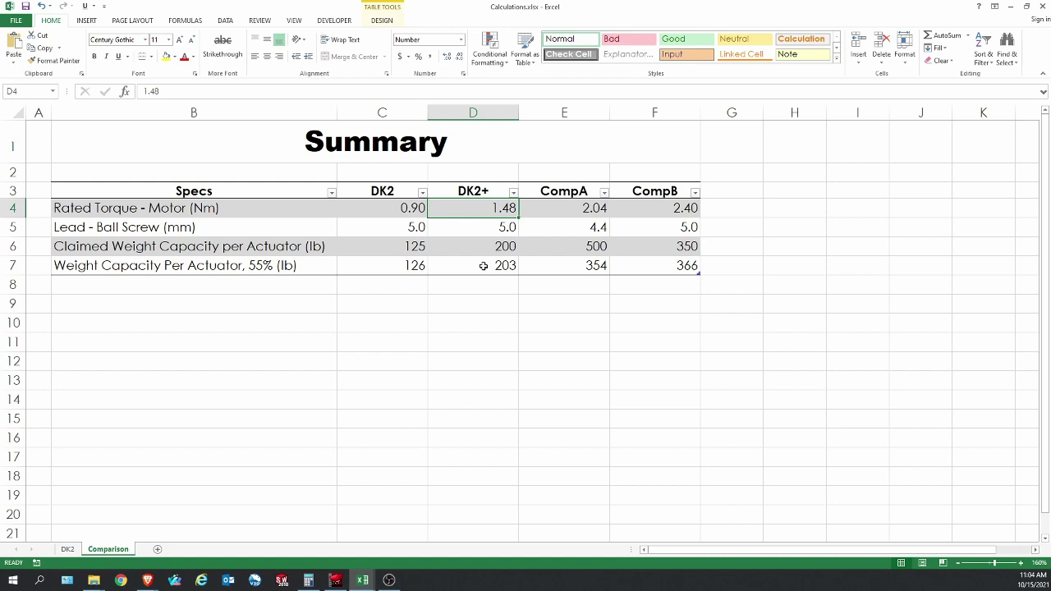
left_click(486, 266)
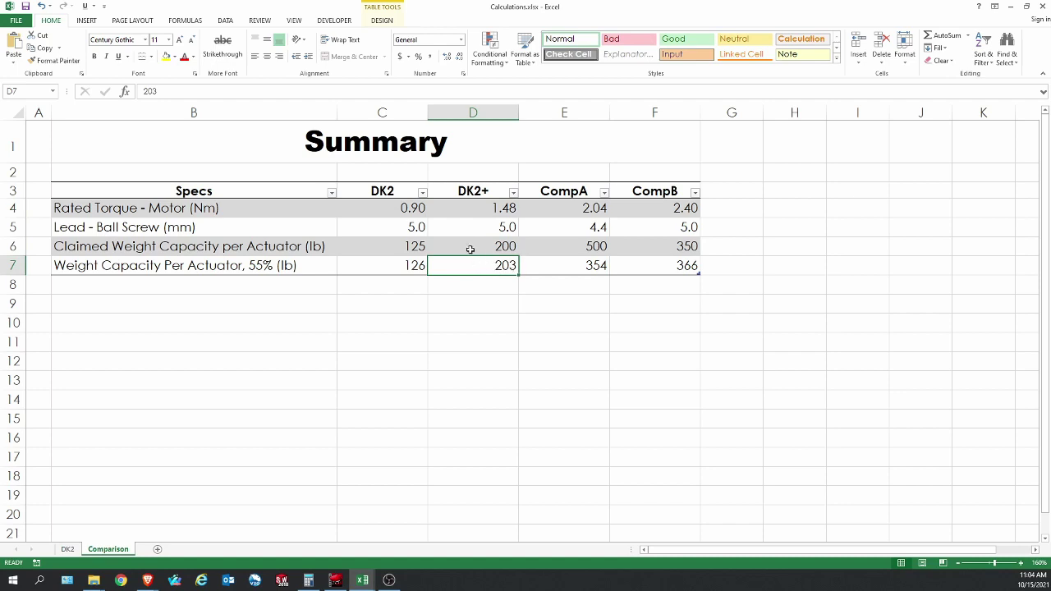
left_click(469, 247)
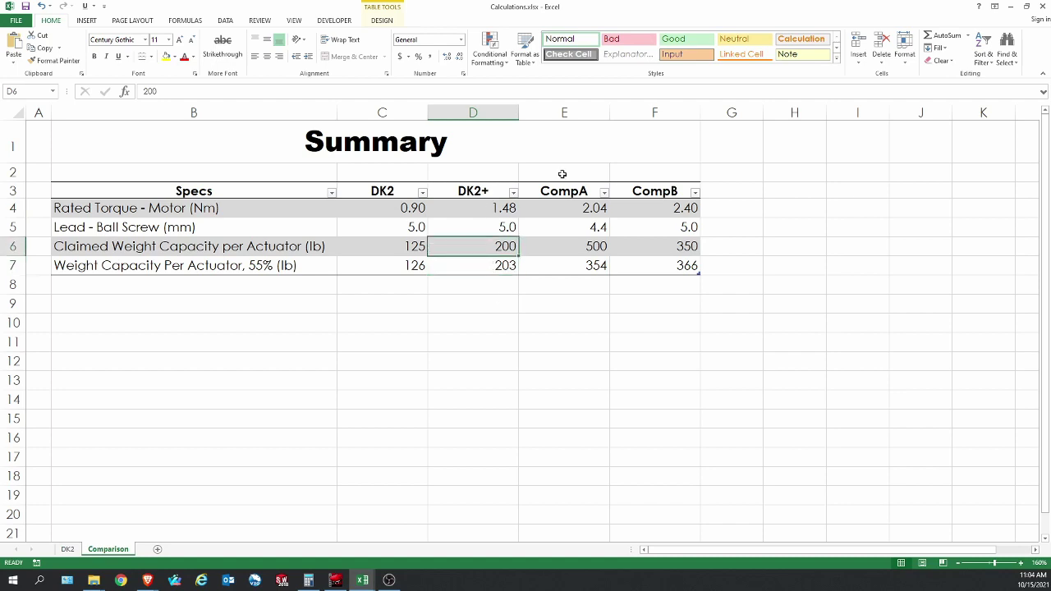
- Compare the rated torque and ball screw lead of CompA and CompB, and check CompA's claimed weight capacity per actuator
left_click_drag(561, 174, 643, 176)
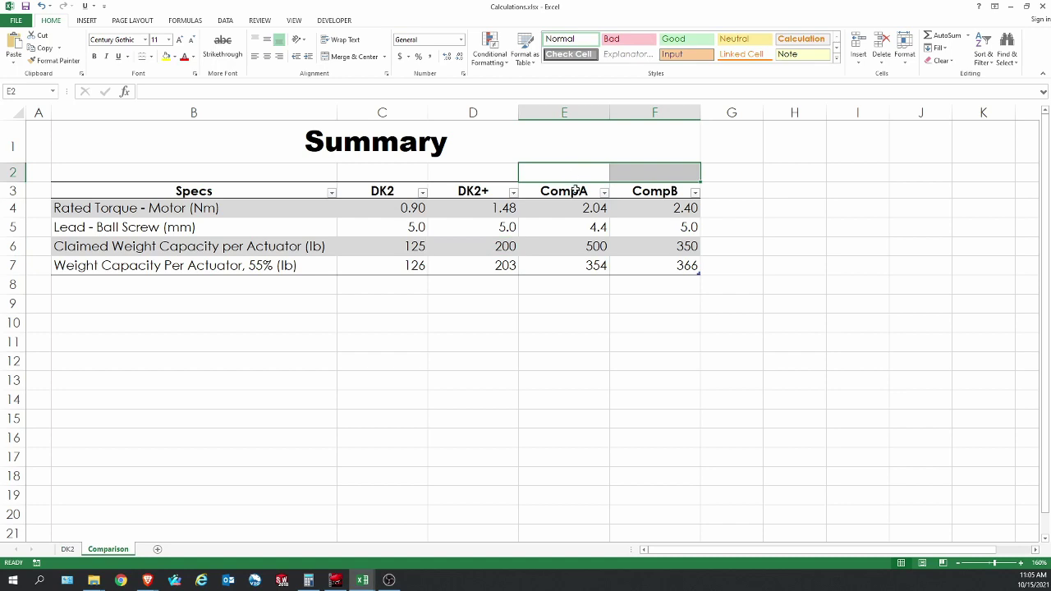
left_click(562, 211)
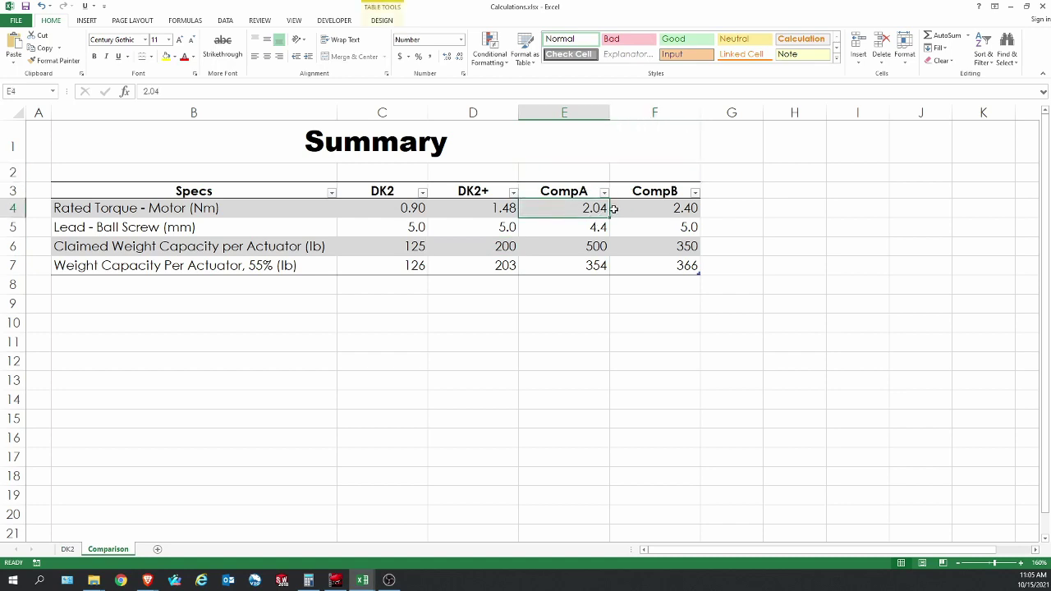
left_click_drag(627, 212, 564, 210)
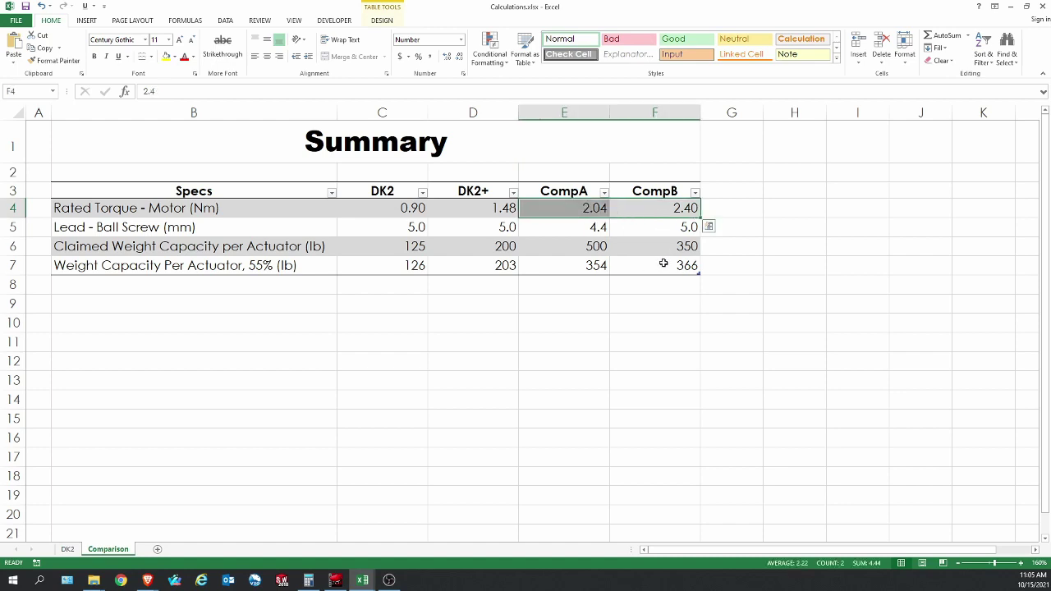
left_click_drag(590, 232, 636, 228)
left_click(576, 246)
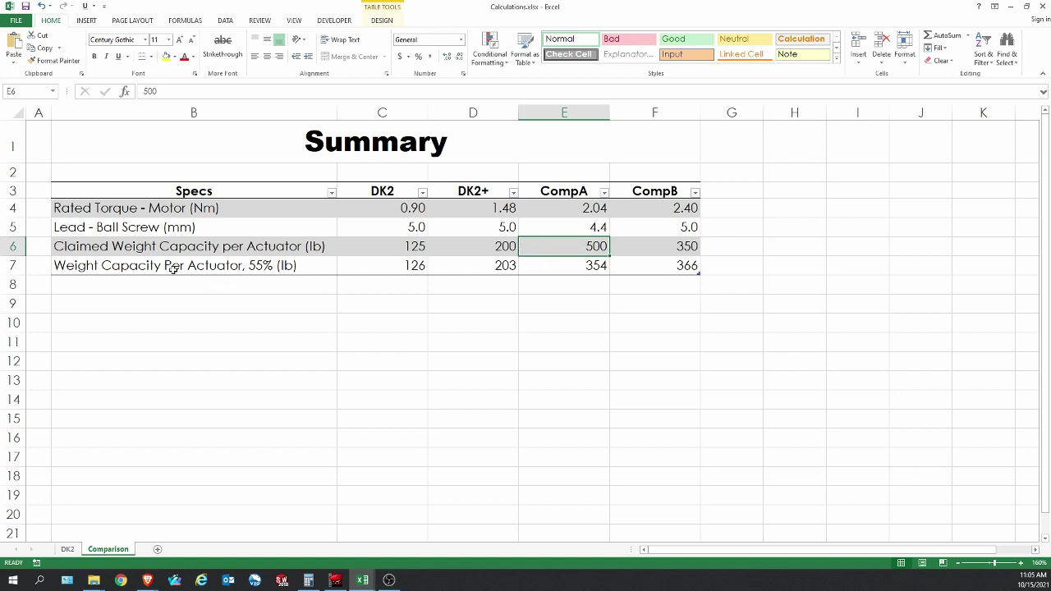
- Check CompA's calculated weight capacity and compare CompB's claimed and calculated capacities per actuator, referring back to the DK2 and DK2+ columns
left_click(577, 268)
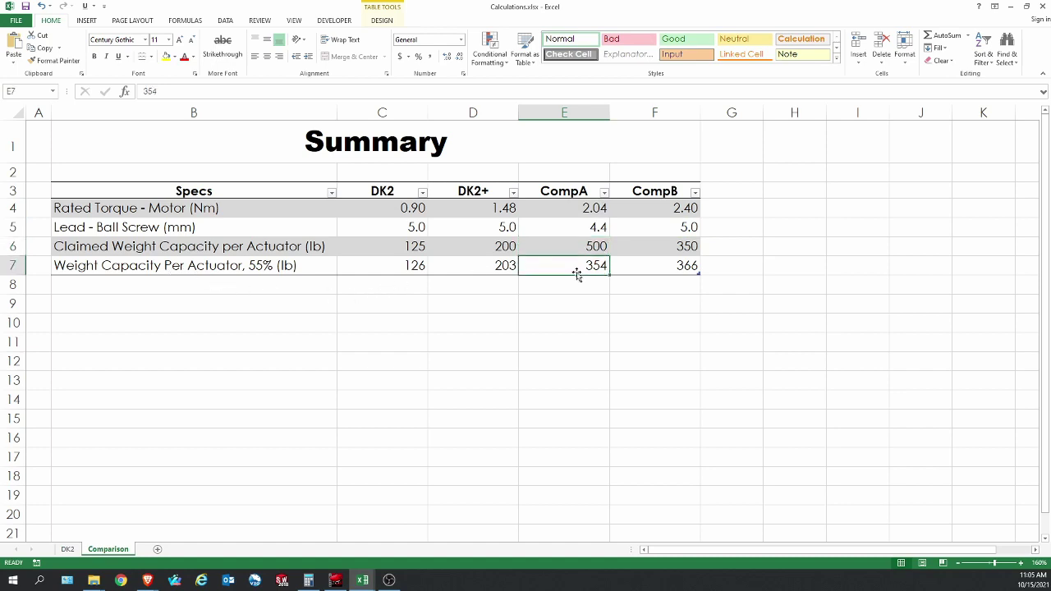
left_click(654, 189)
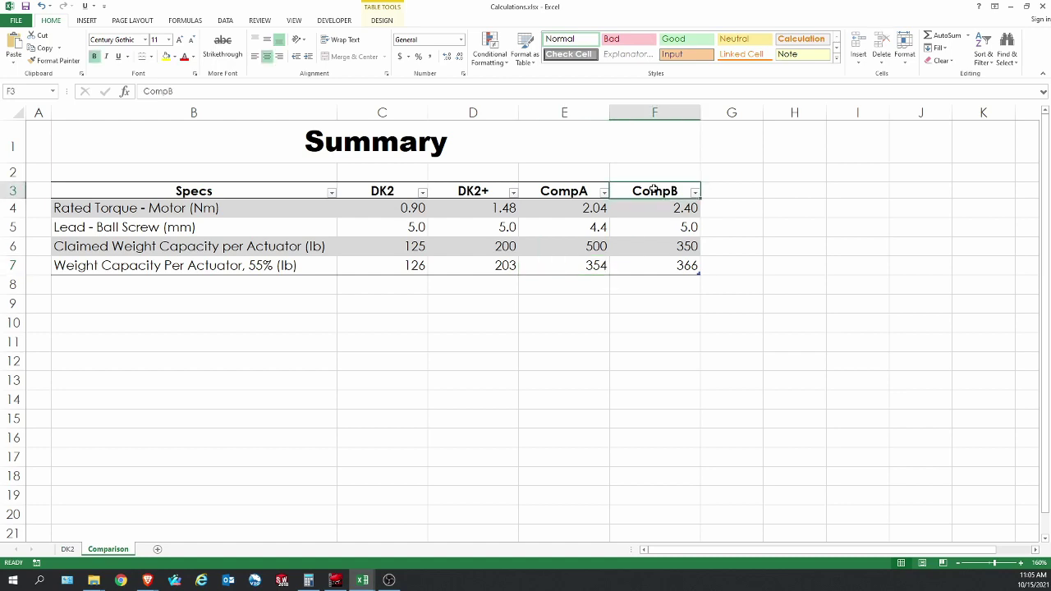
left_click(664, 246)
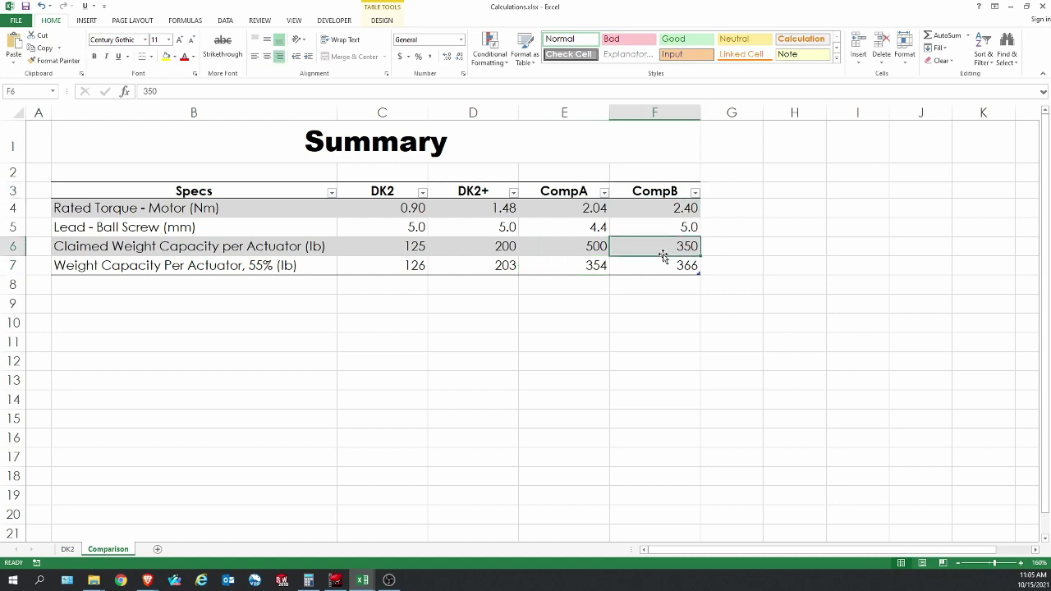
left_click(667, 267)
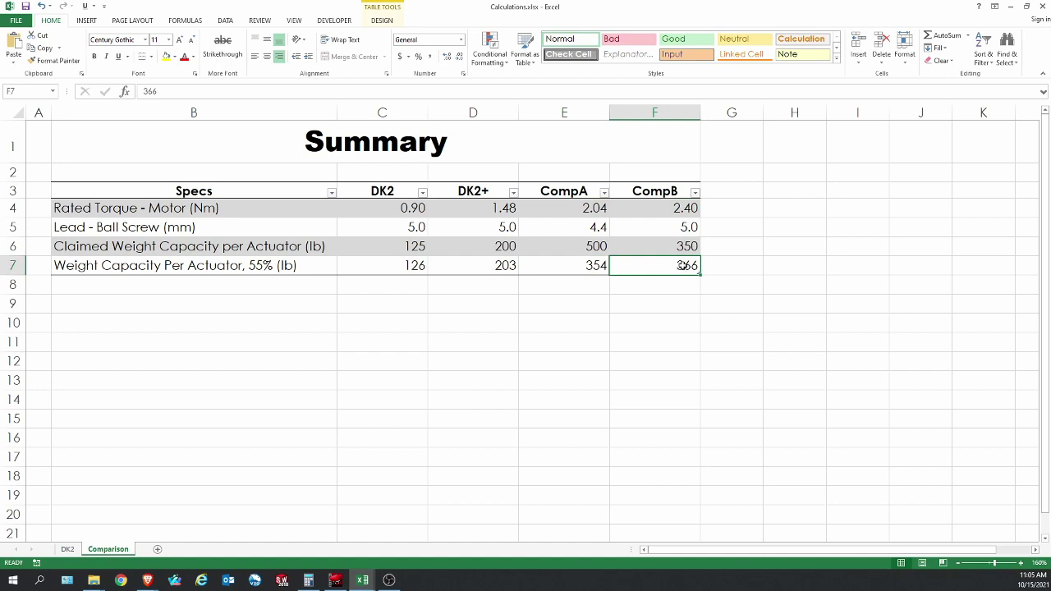
left_click(650, 245)
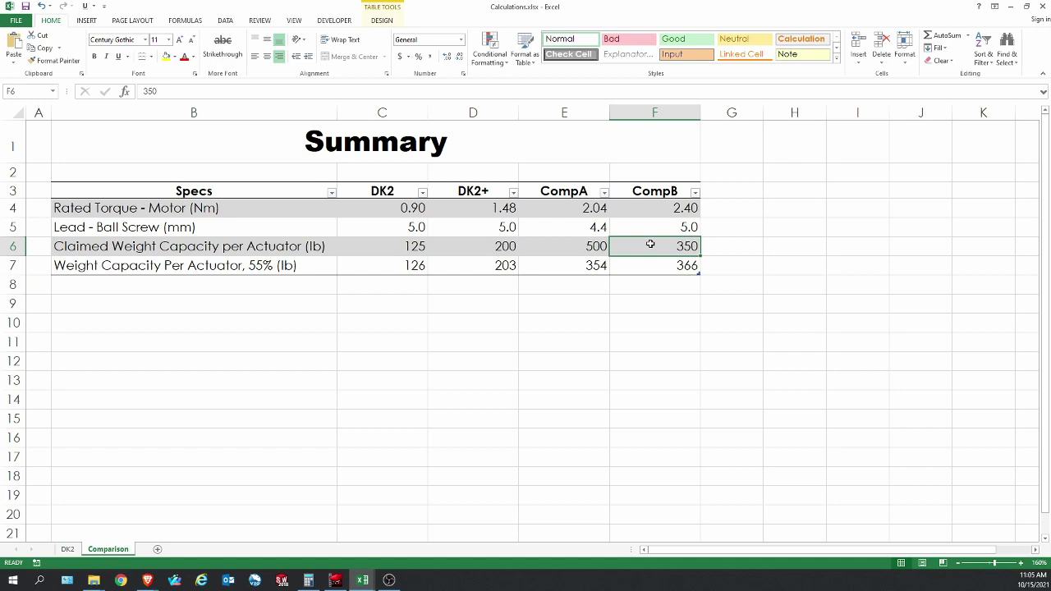
left_click_drag(639, 244, 645, 259)
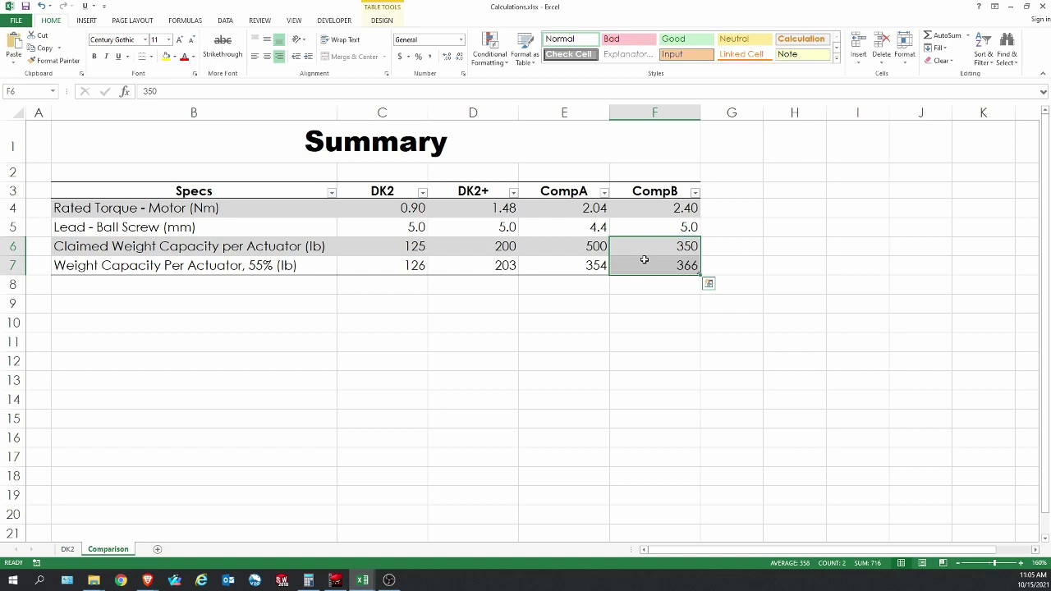
left_click(389, 189)
left_click(460, 191)
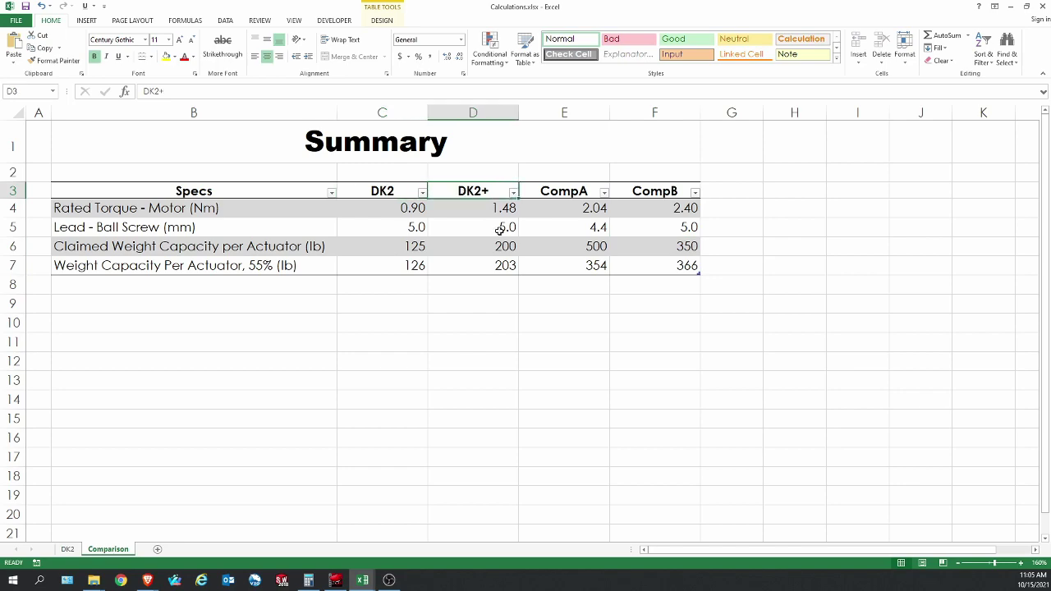